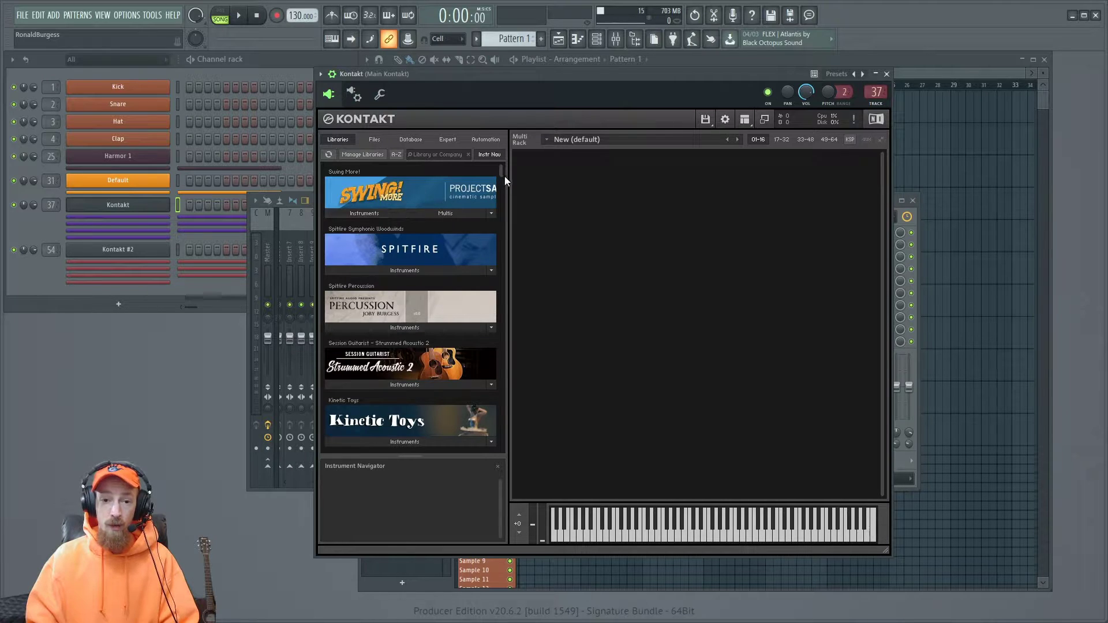
Step: Switch Kontakt's browser between the Files and Libraries views, ending on Files on disk
scroll(501, 191, down, 15)
scroll(497, 300, up, 15)
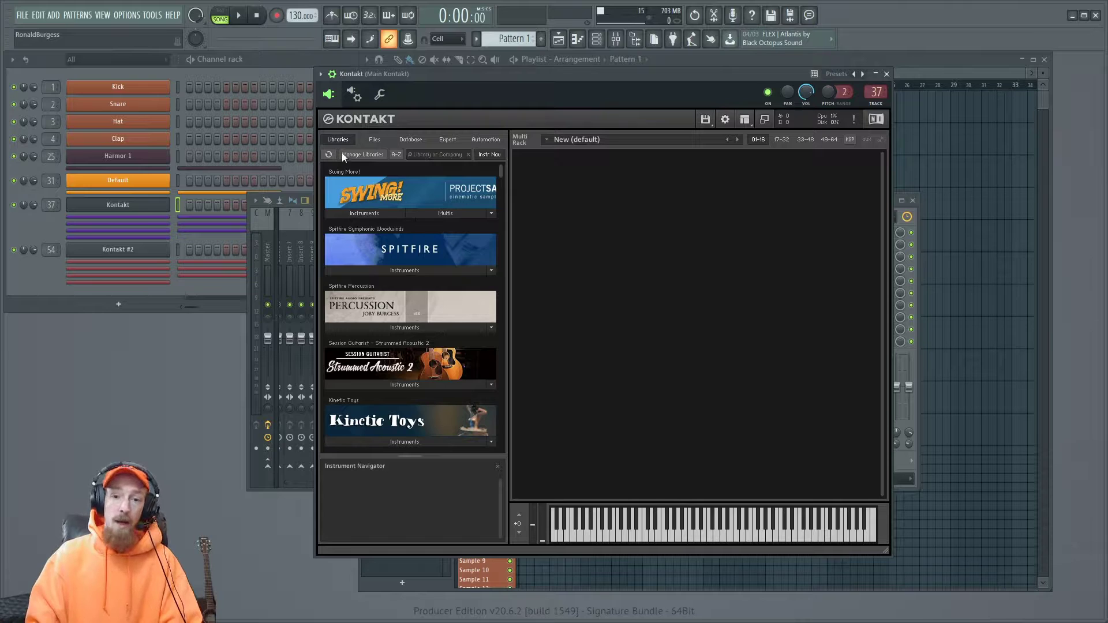
click(372, 139)
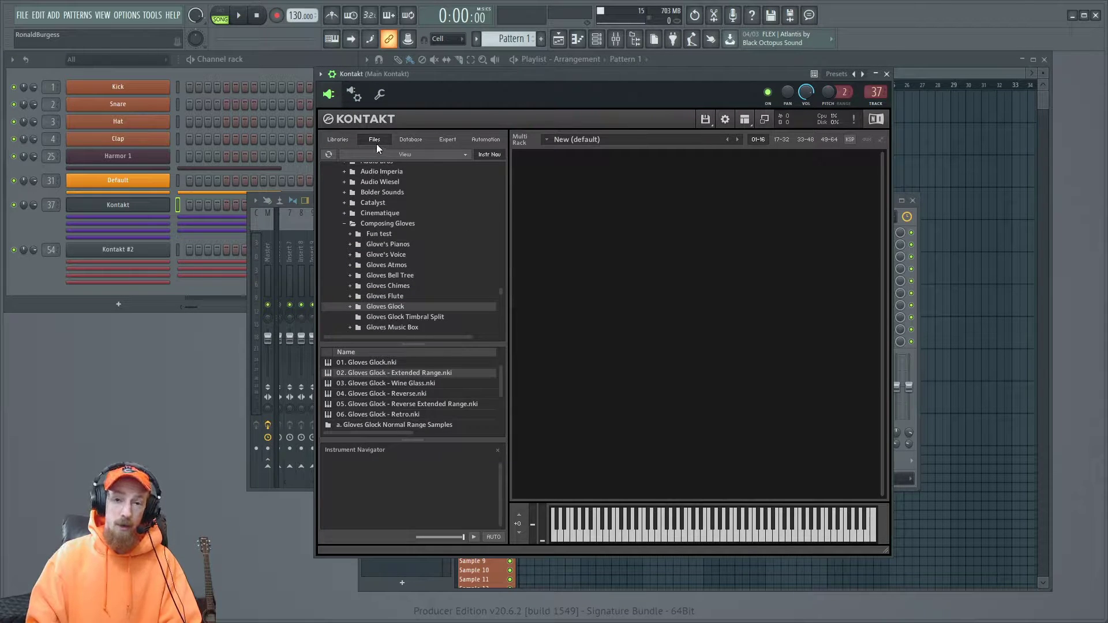
click(345, 141)
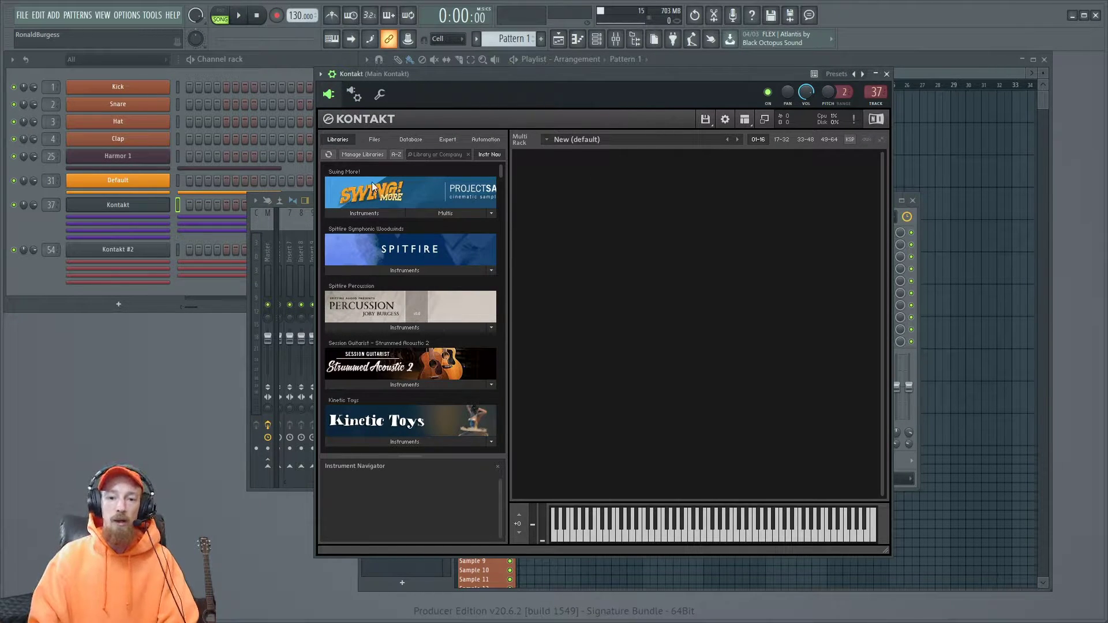
click(372, 141)
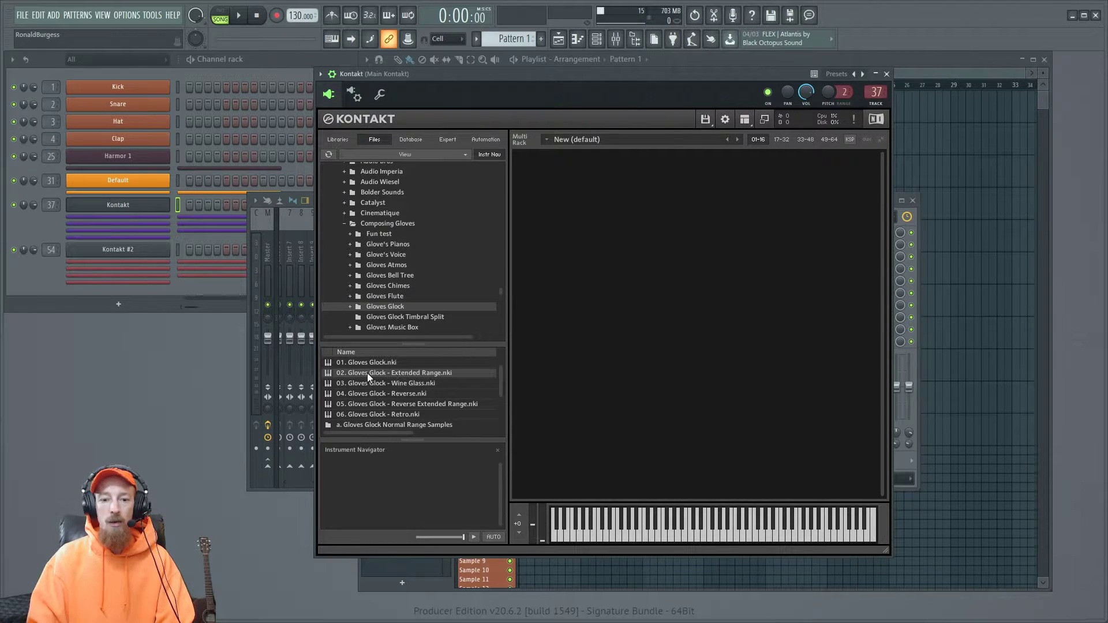
Step: Browse the Composing Gloves subfolders (Fun test, Timbral Split, Chimes) and settle on Gloves Glock
click(382, 288)
click(379, 234)
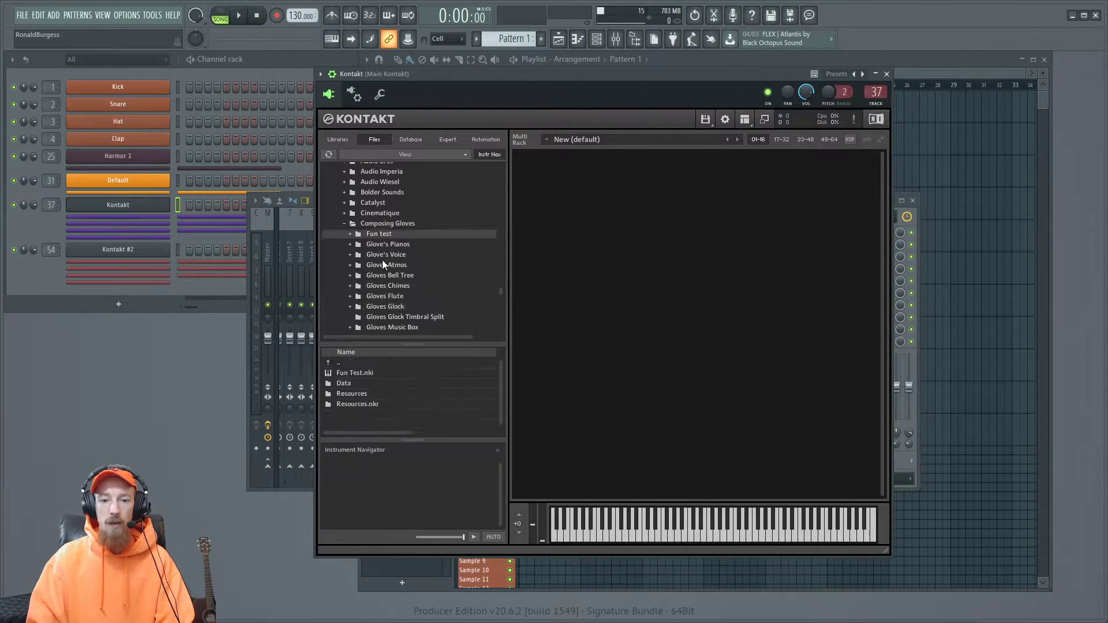
click(384, 286)
click(396, 317)
click(390, 287)
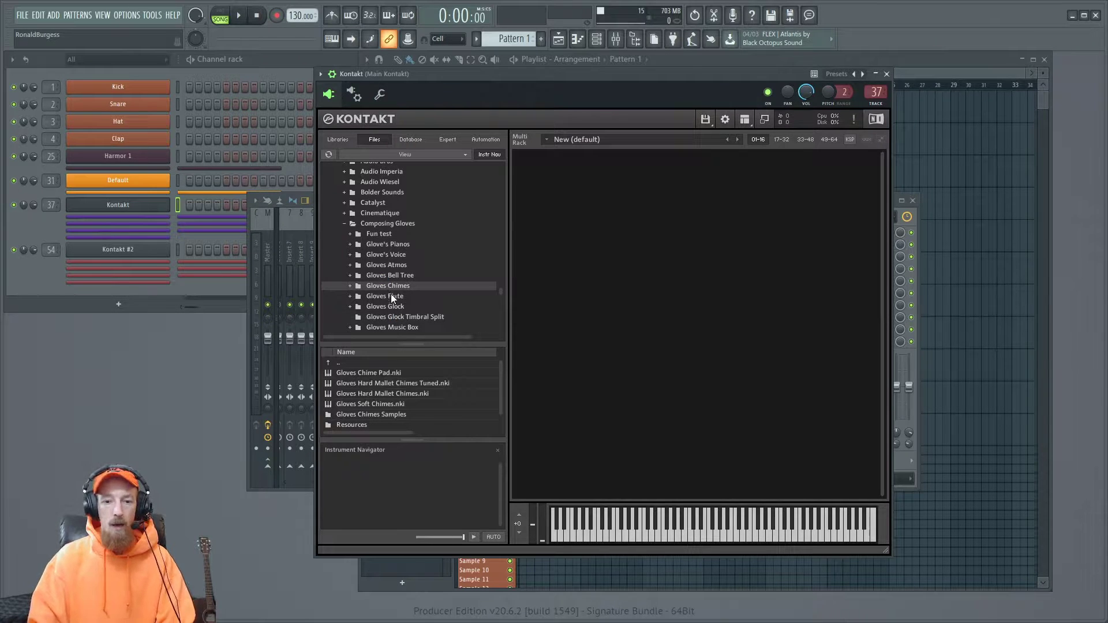
click(386, 306)
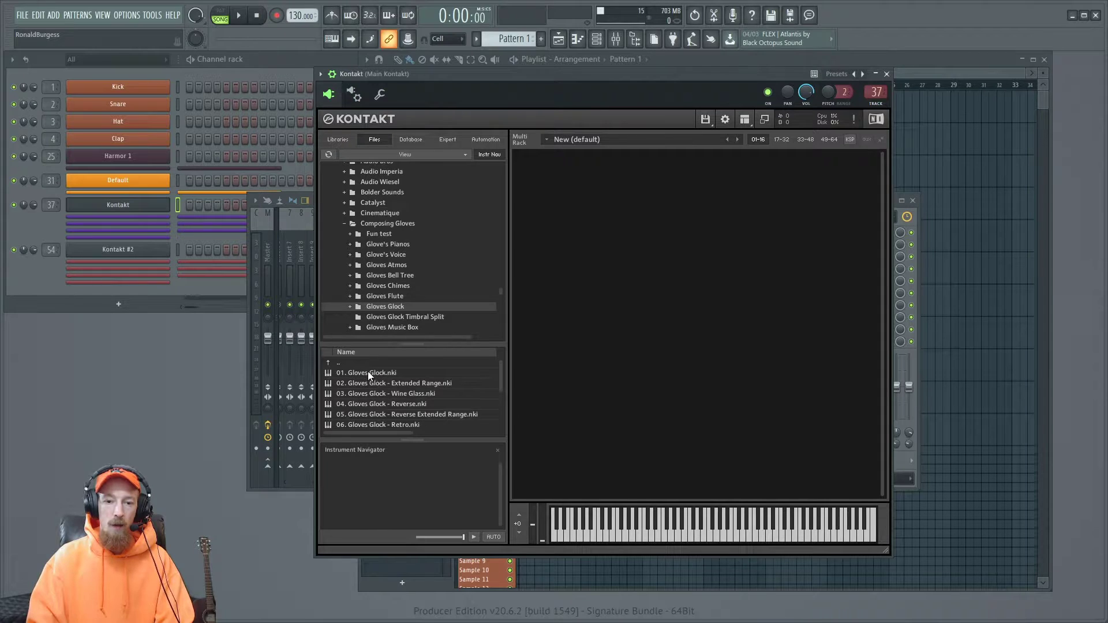
double_click(368, 372)
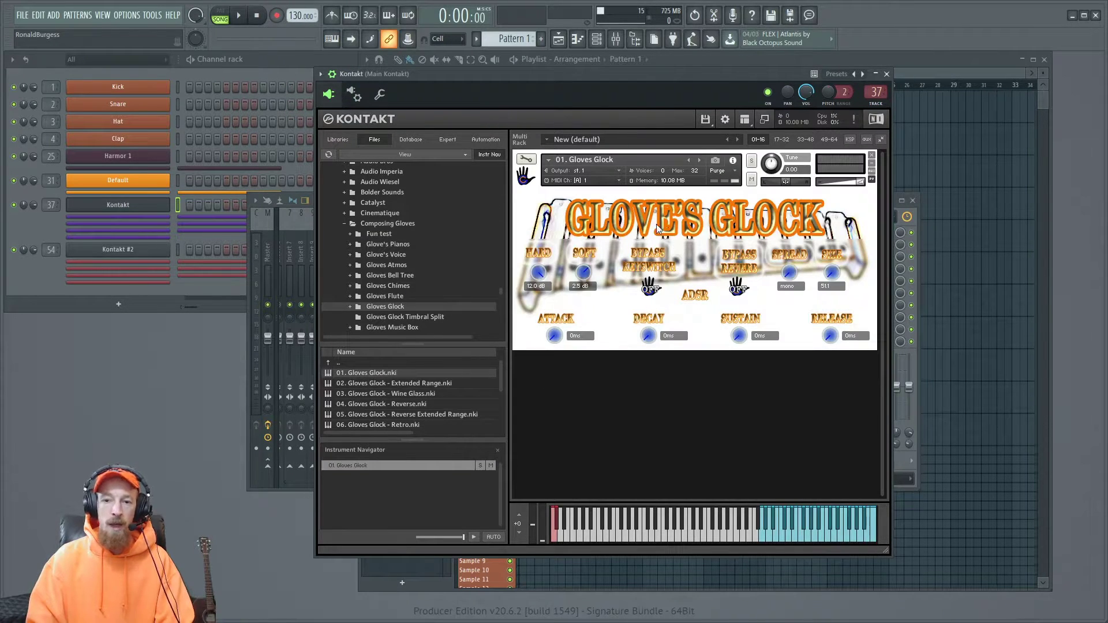
double_click(368, 384)
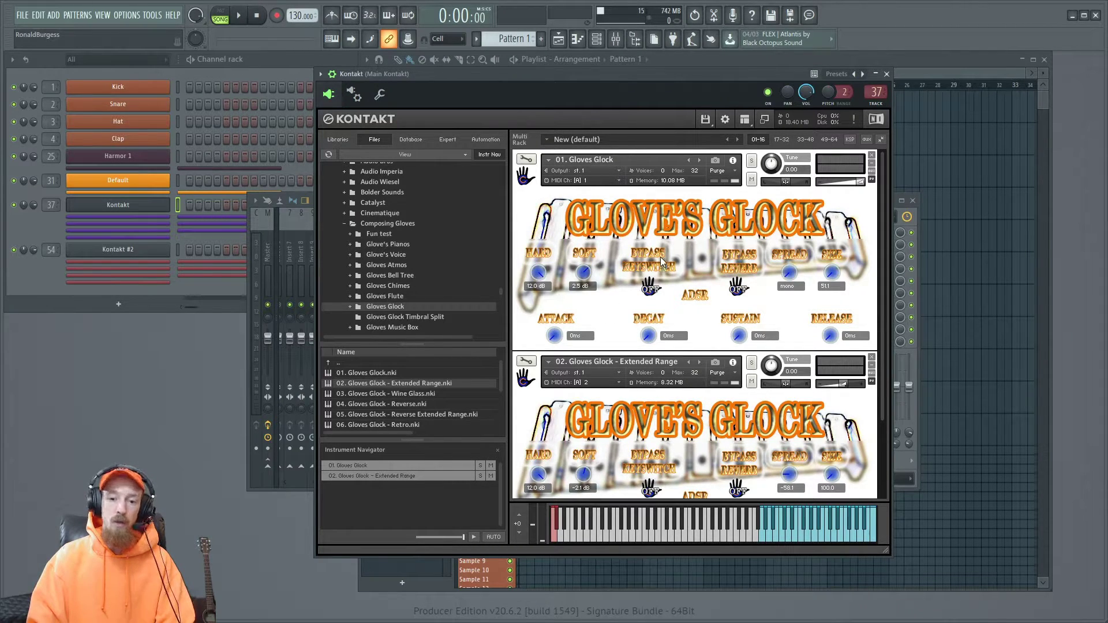
drag(387, 403, 552, 225)
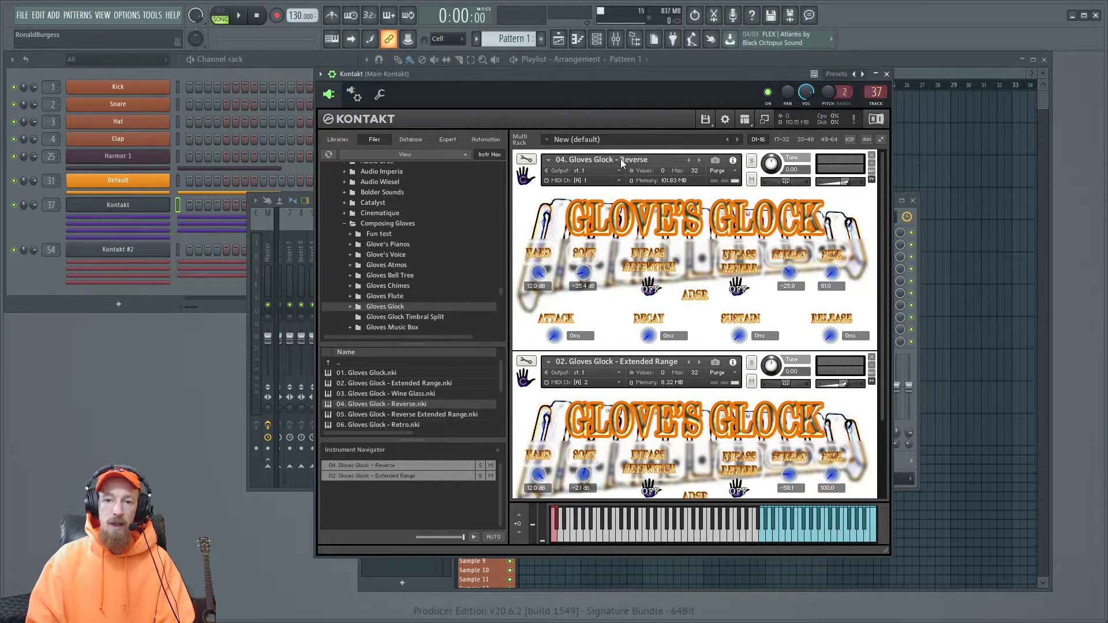
drag(393, 373, 537, 256)
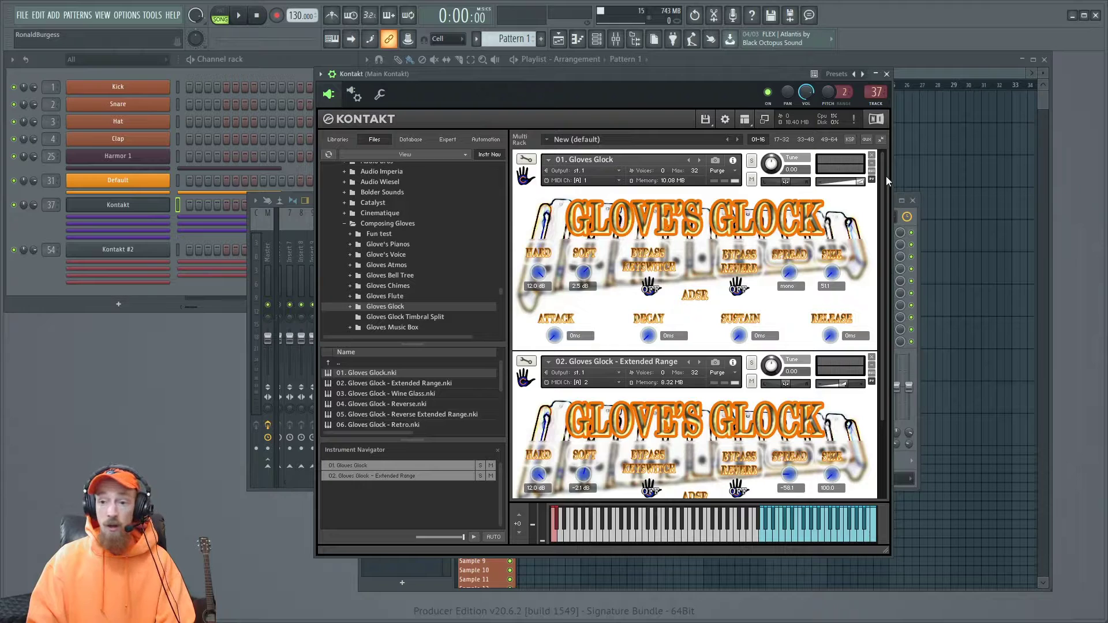
click(871, 155)
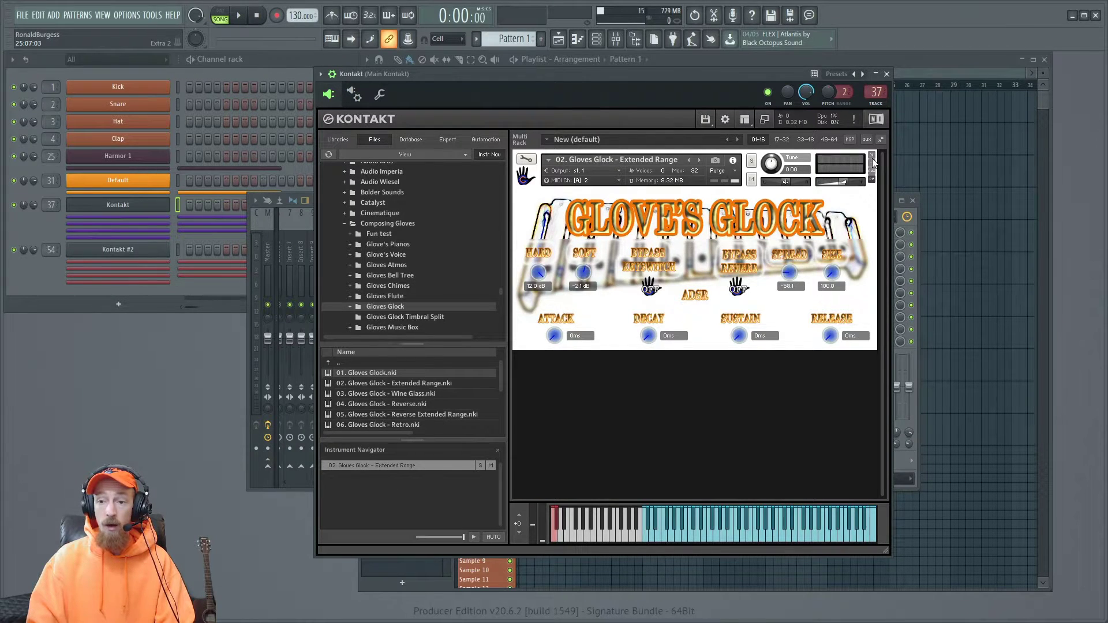
click(871, 155)
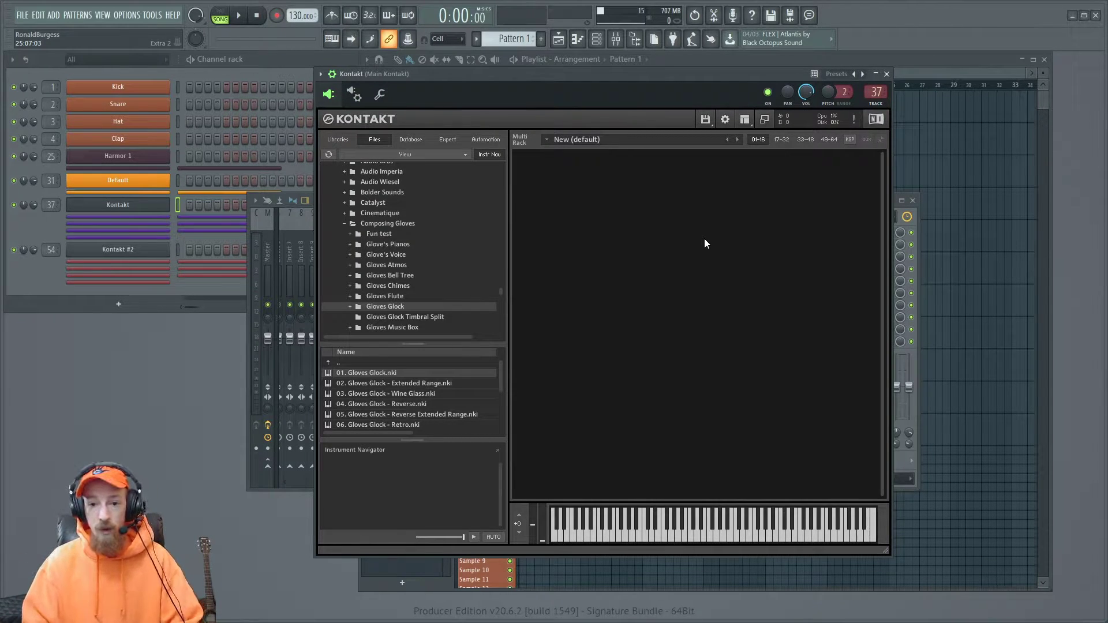
Step: In a new File Explorer window, open Gloves Plug 2 > Kontakt Instruments > Composing Gloves
key(super+e)
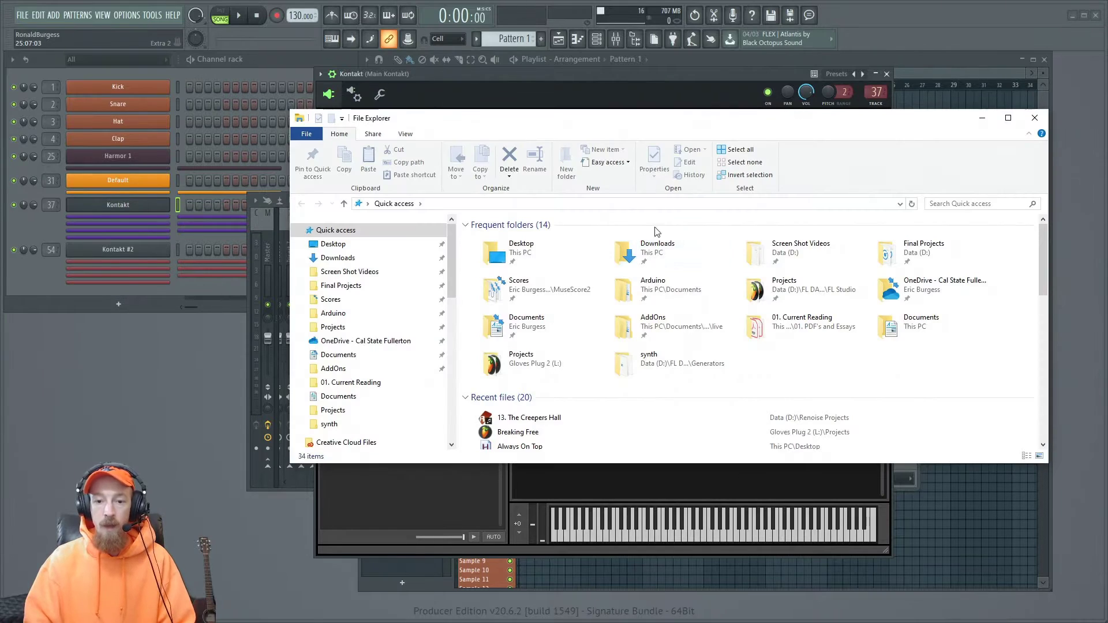
drag(448, 251, 444, 376)
click(352, 419)
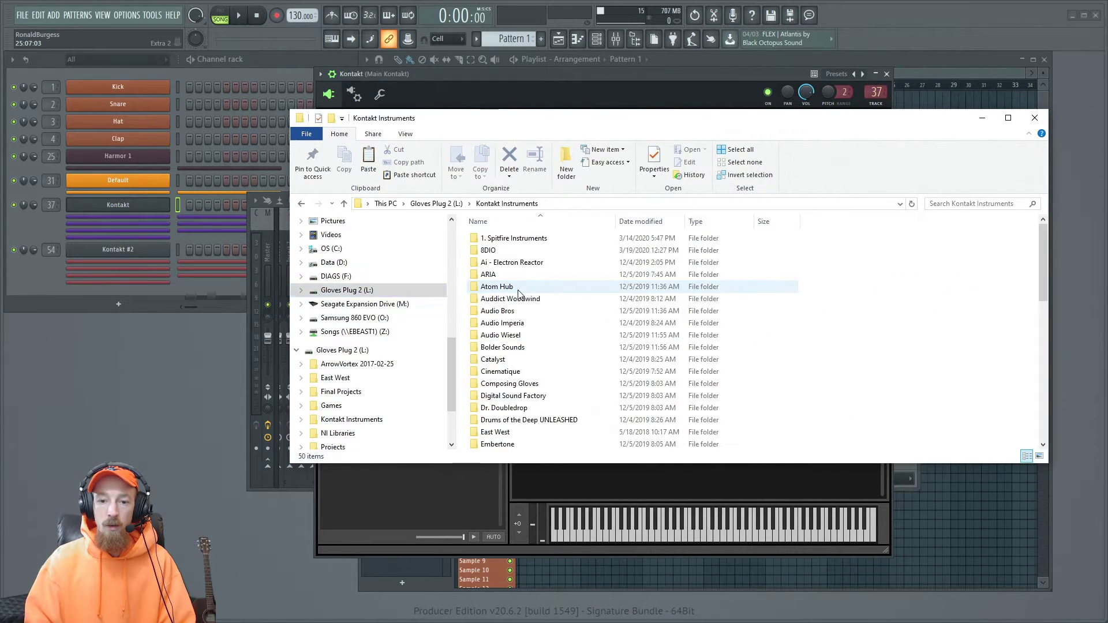
scroll(515, 310, down, 5)
scroll(554, 306, up, 3)
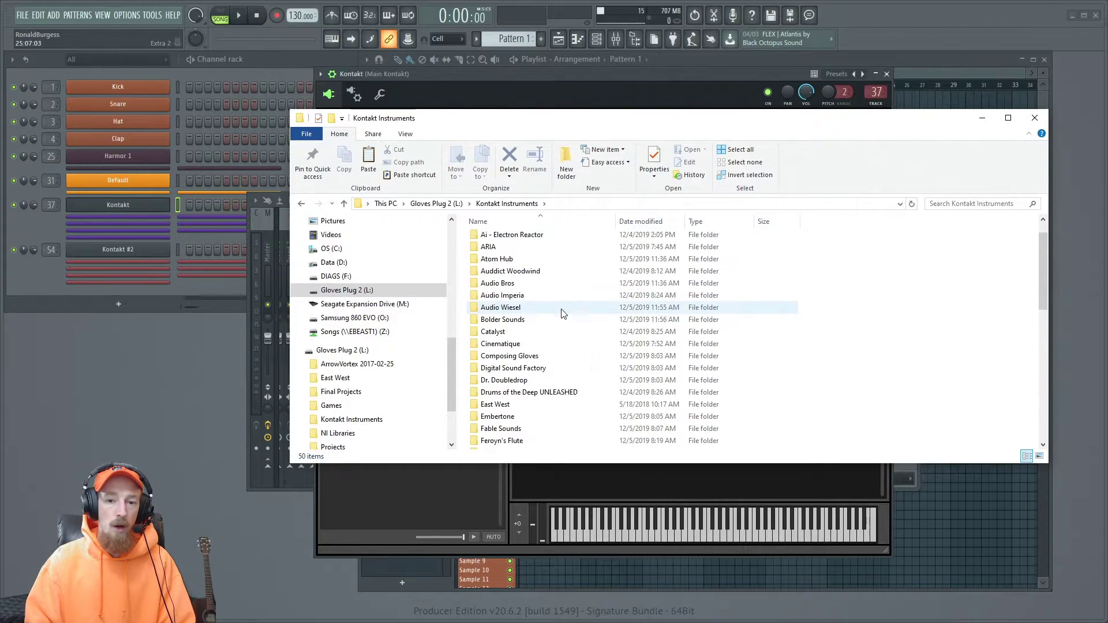
double_click(556, 289)
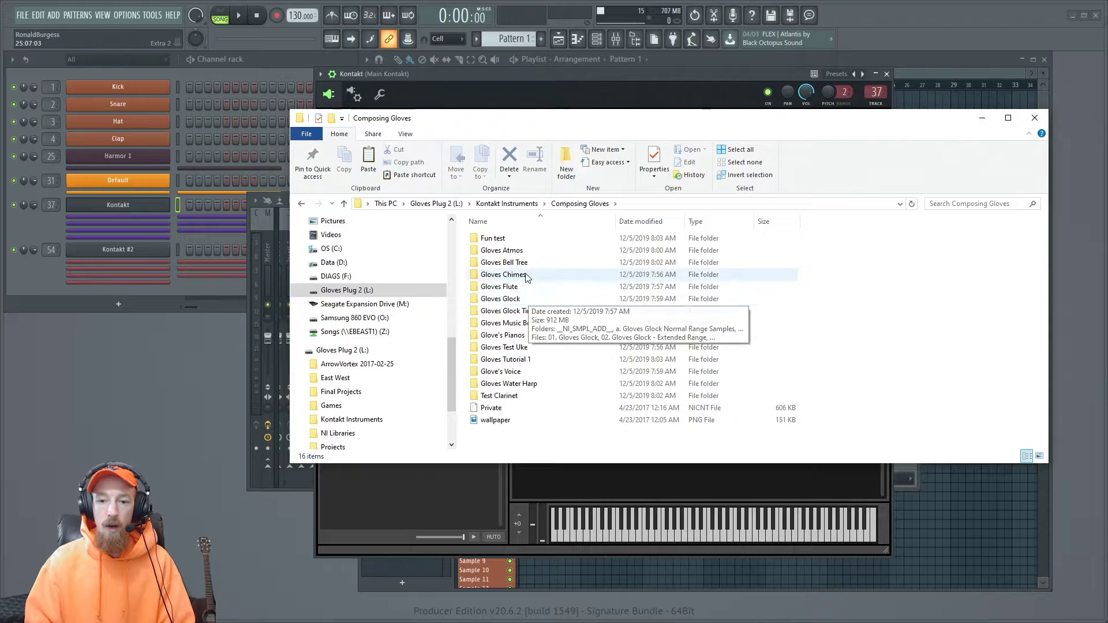
Step: Open the Gloves Bell Tree folder and drag its instrument onto Kontakt's rack
double_click(505, 263)
drag(569, 127, 841, 117)
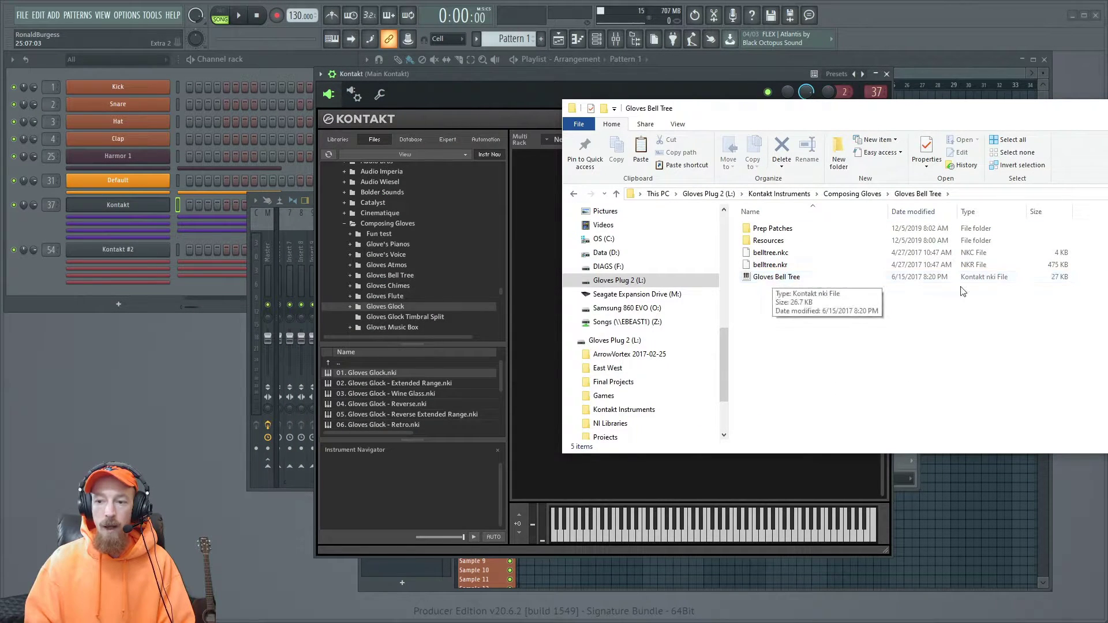
drag(802, 278, 538, 220)
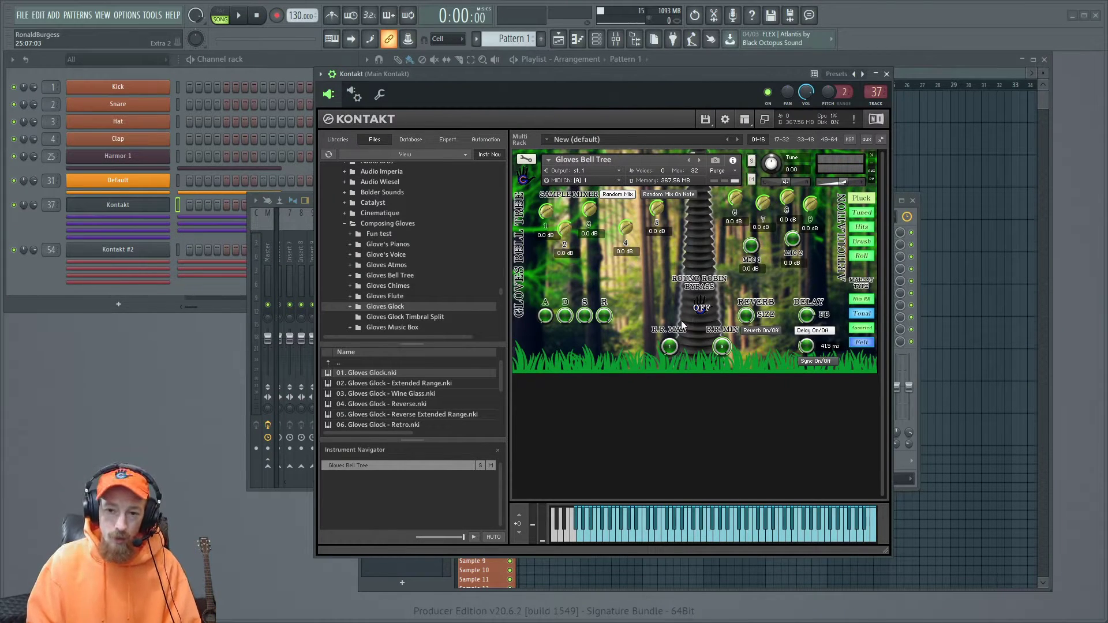
Step: Toggle the Gloves Bell Tree panel several times, leaving it collapsed to its header
click(519, 177)
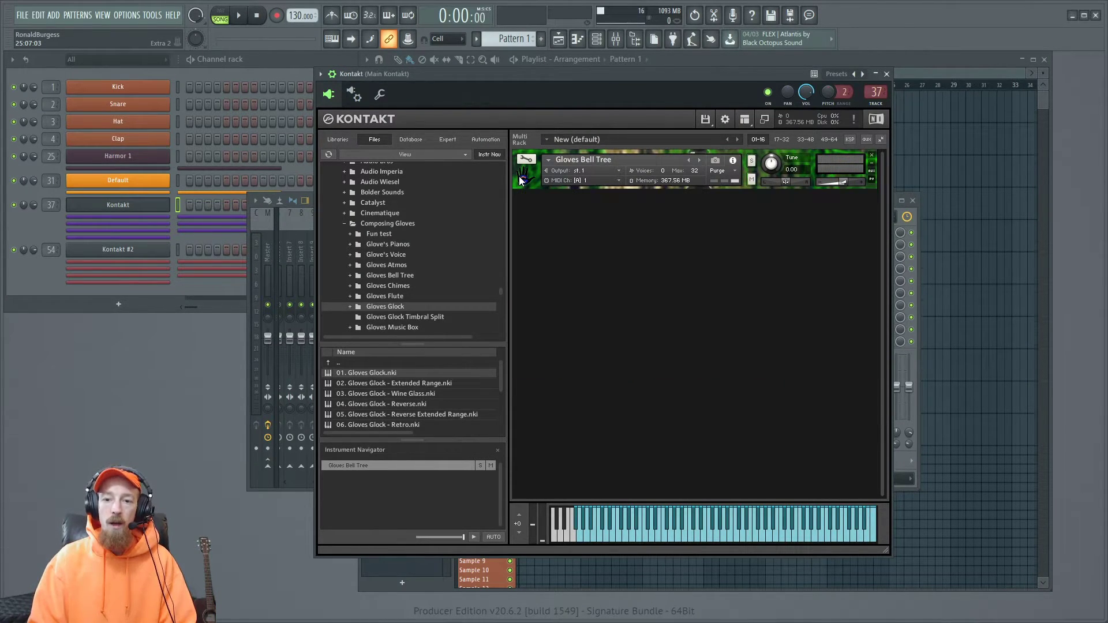
click(519, 178)
click(520, 178)
click(522, 178)
click(522, 179)
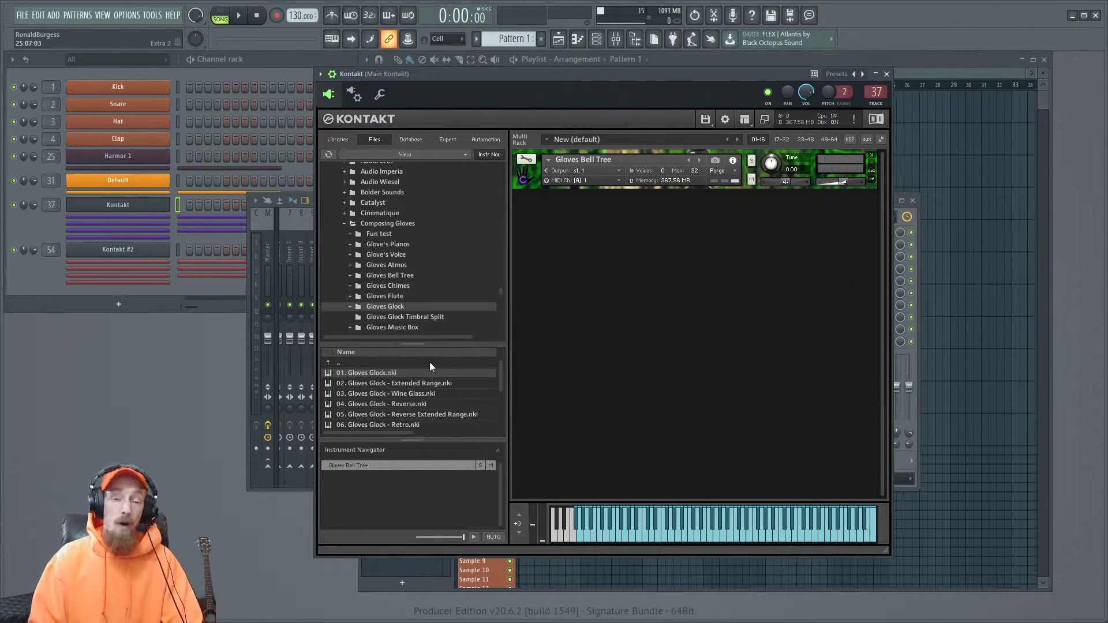
Step: Expand and collapse the Cinematique folder, then remove Gloves Bell Tree from the rack
click(344, 213)
click(345, 213)
scroll(345, 225, down, 6)
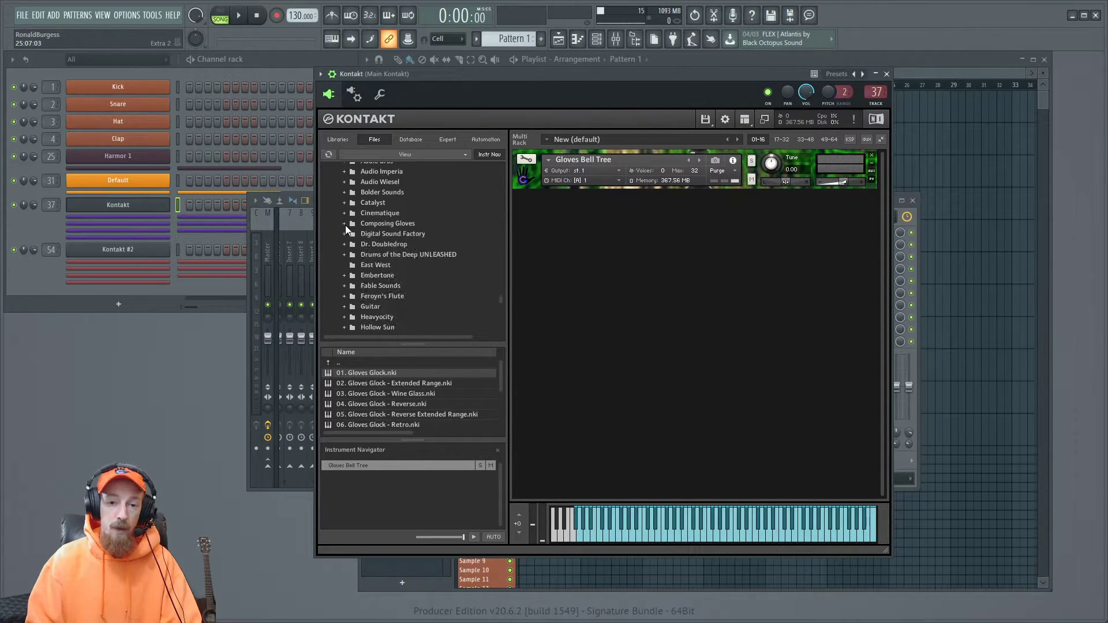
scroll(421, 221, up, 2)
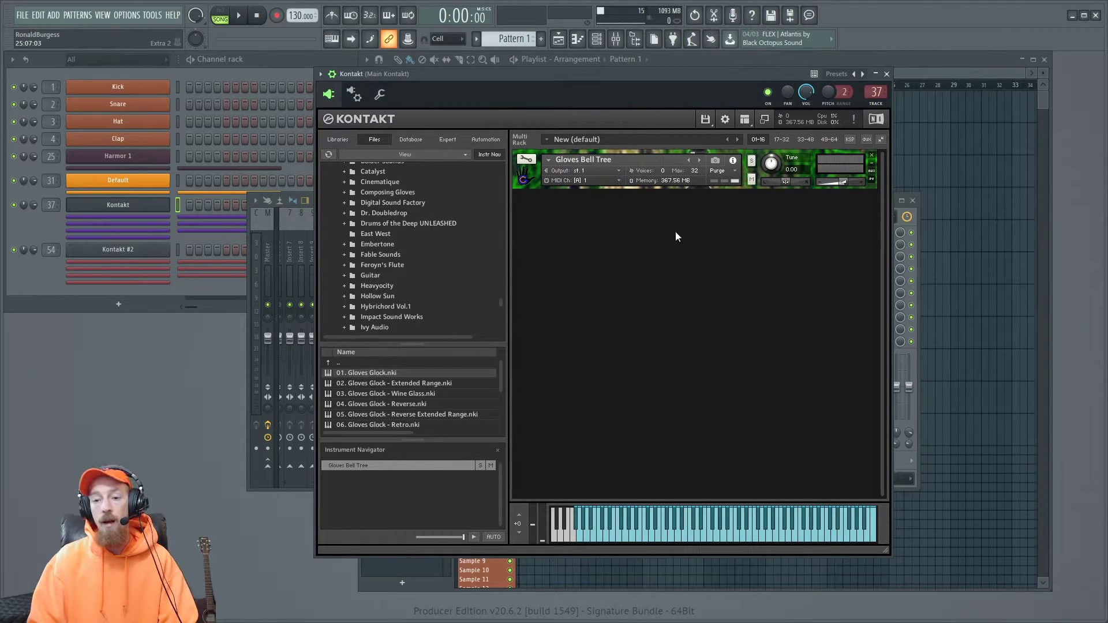
click(871, 156)
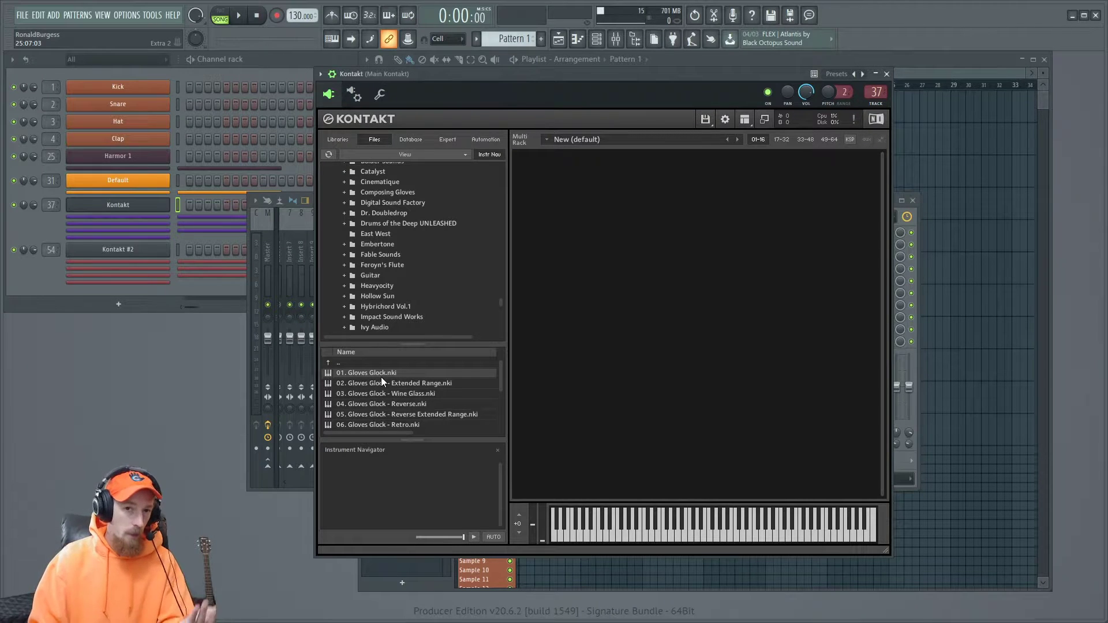
Step: Add a new Quick-Load folder and put 01. Gloves Glock.nki into it
right_click(601, 210)
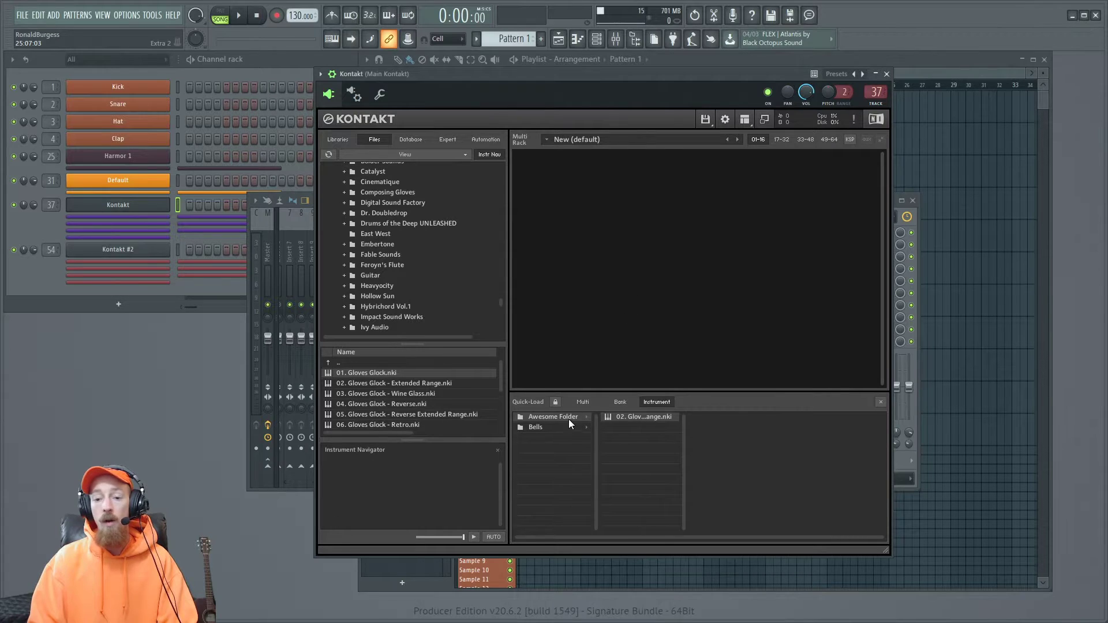
click(554, 420)
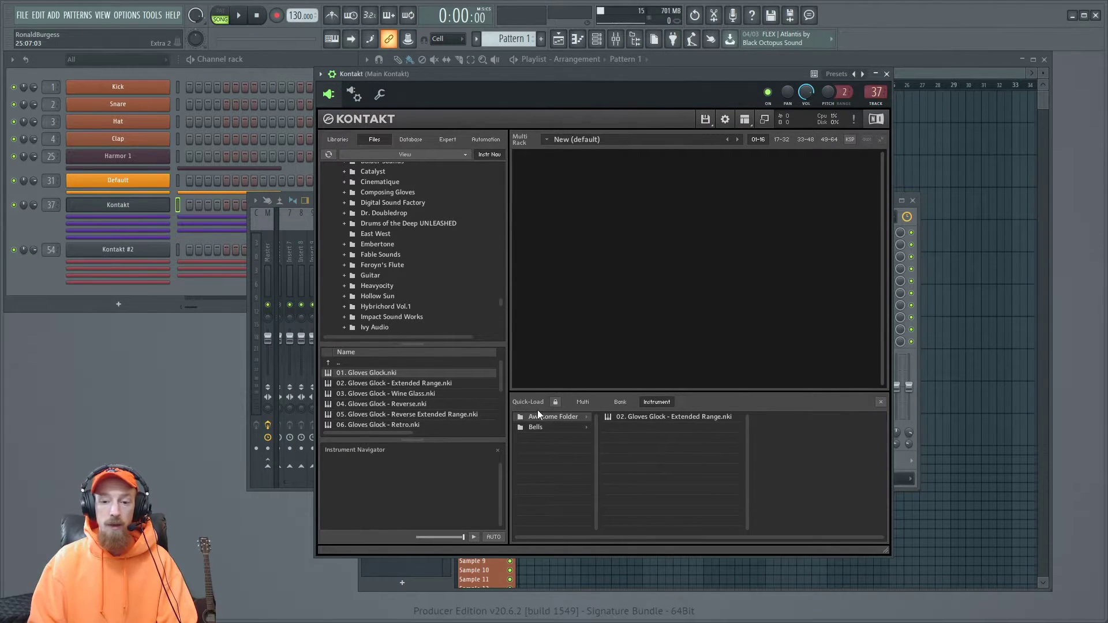
right_click(552, 453)
click(575, 458)
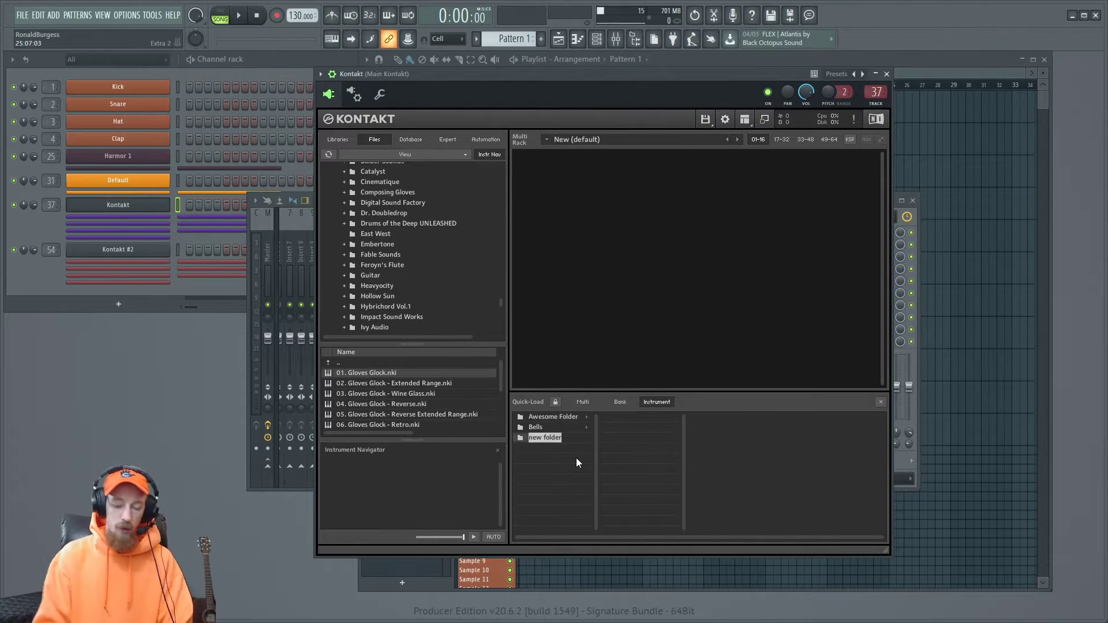
key(Return)
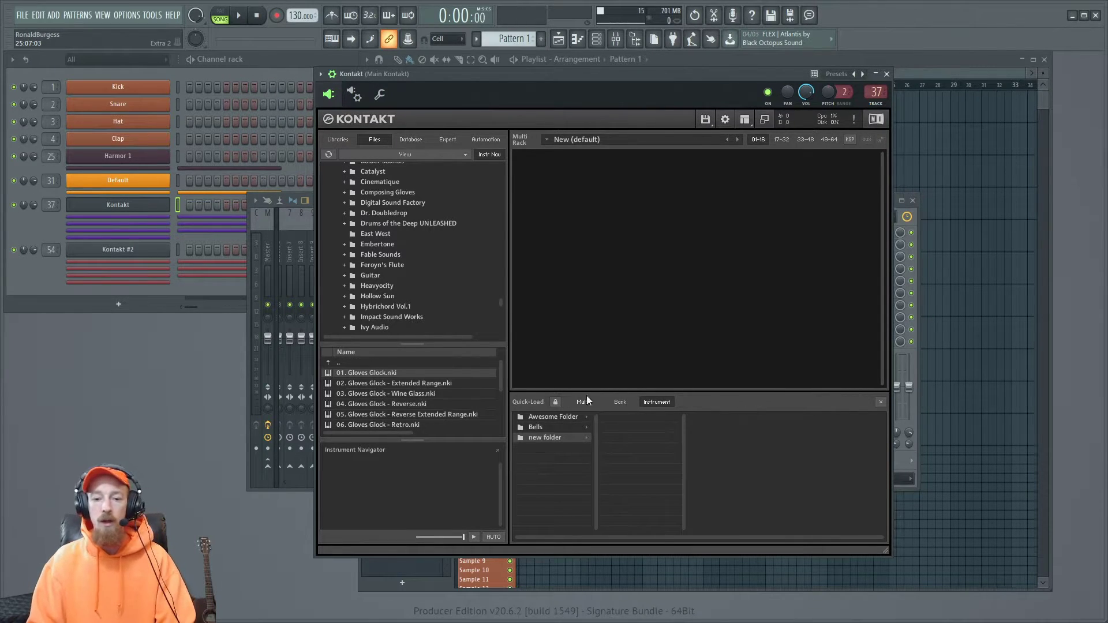
drag(355, 372, 635, 431)
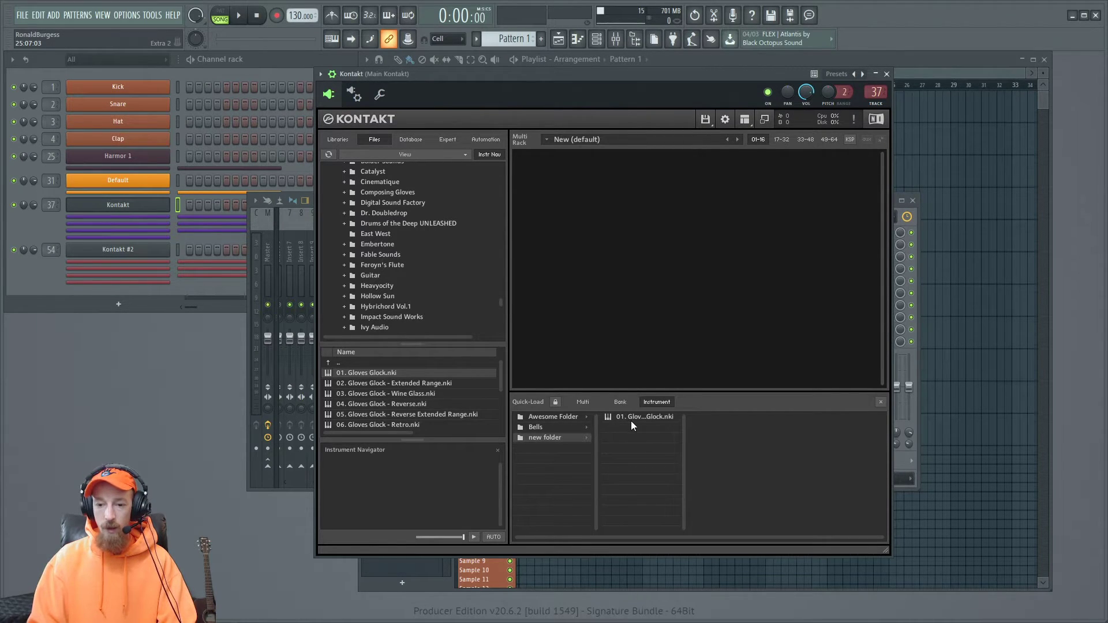
Step: Test-load Gloves Glock from Quick-Load into the rack, remove it, and show the installed libraries
key(ctrl+f)
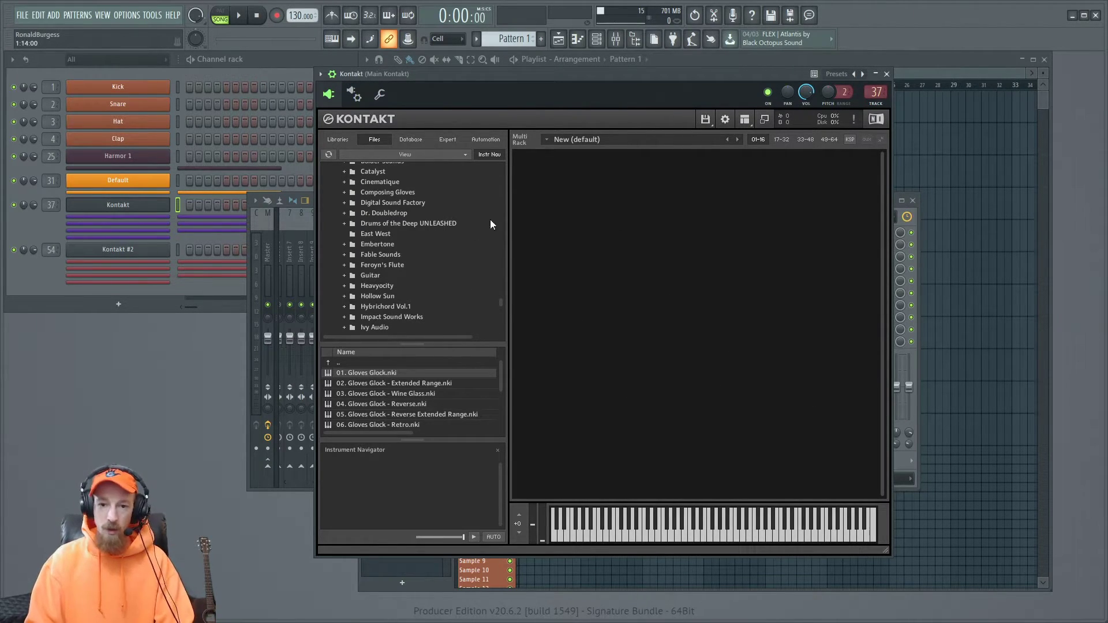
key(ctrl+f)
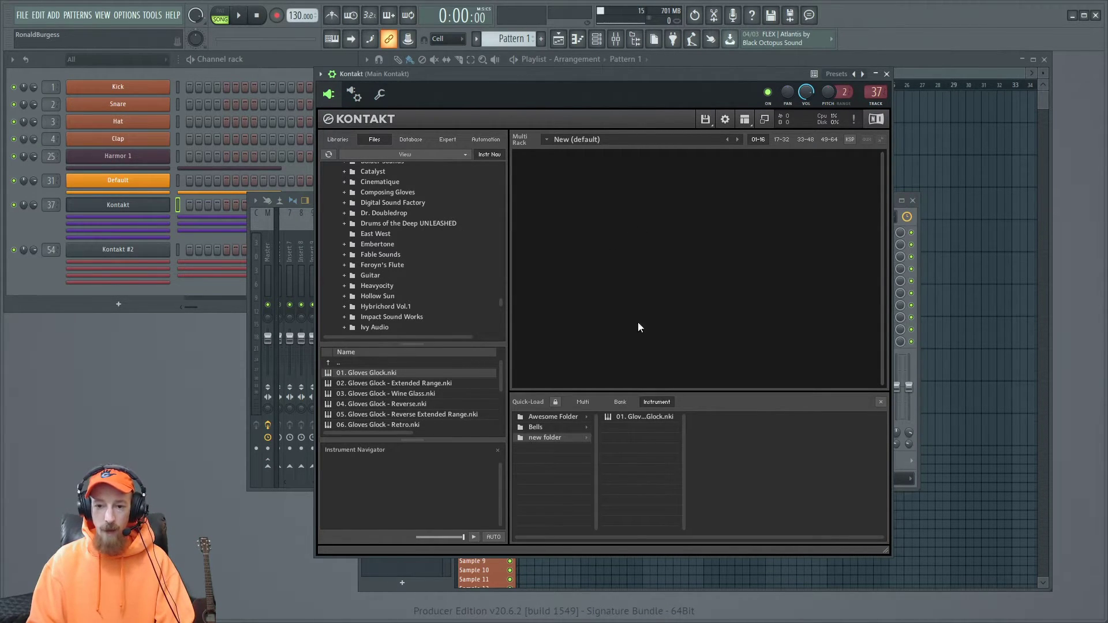
drag(627, 415, 635, 224)
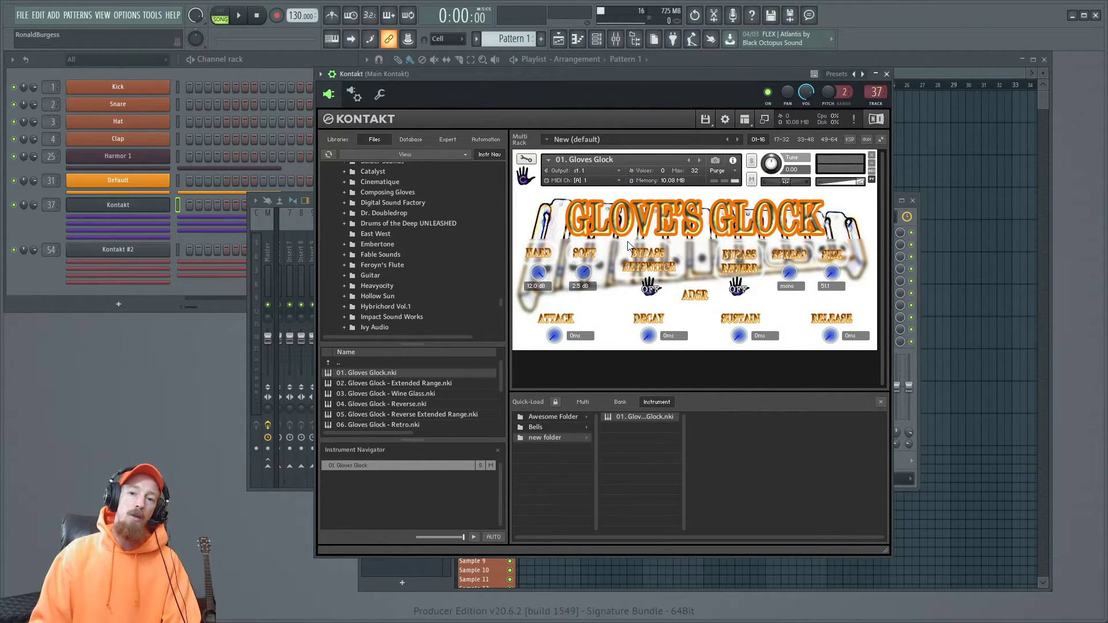
click(872, 155)
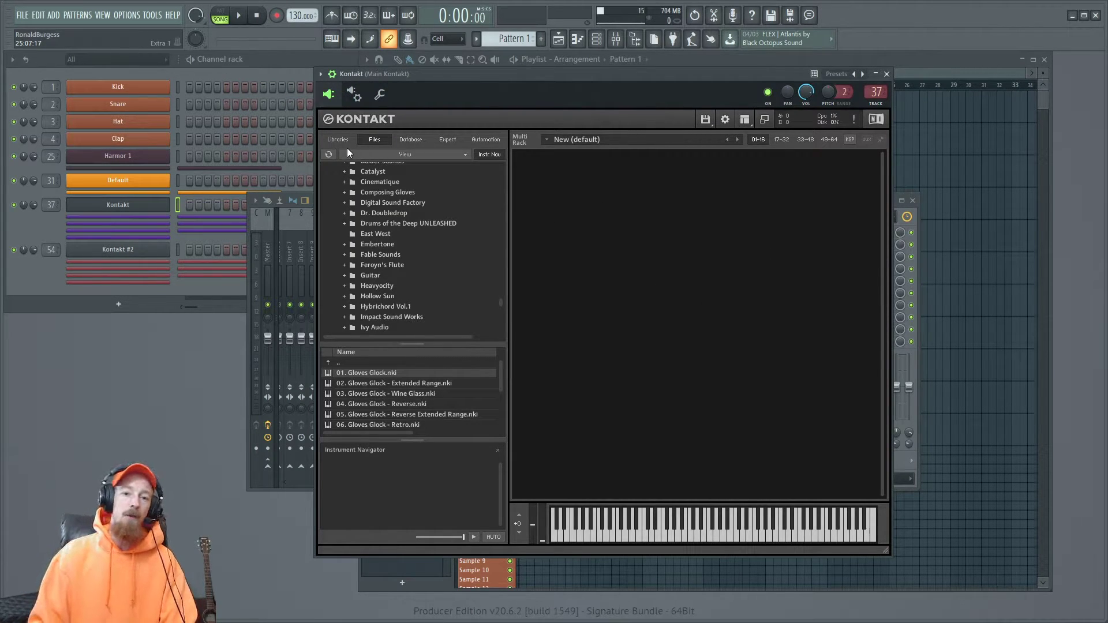
click(341, 140)
drag(500, 168, 507, 136)
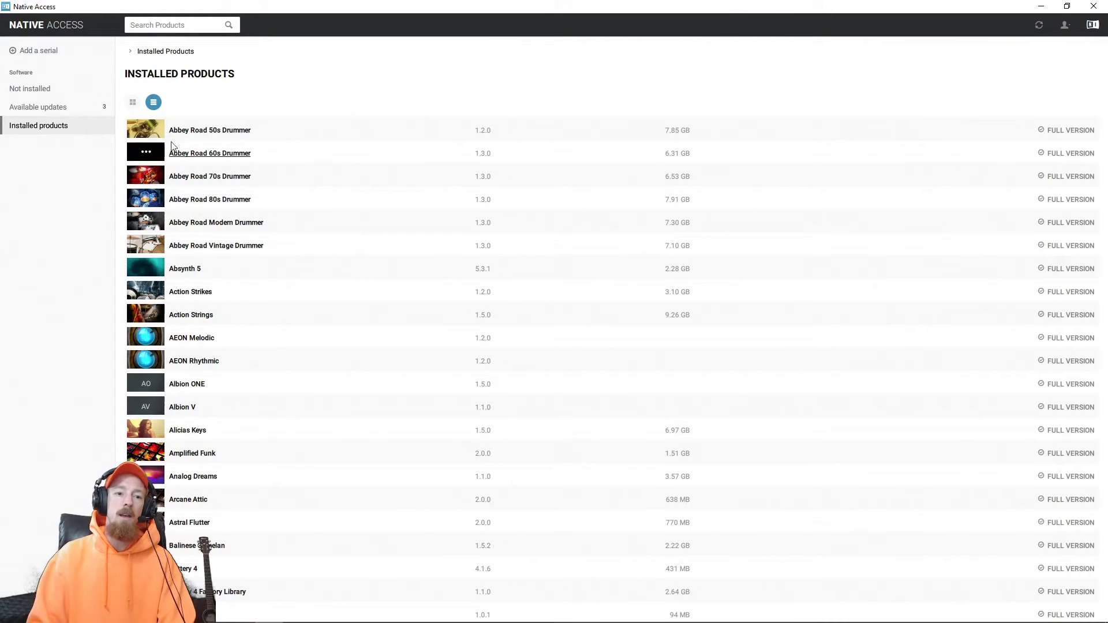
Step: Start adding a product serial number in Native Access, then cancel it
click(37, 54)
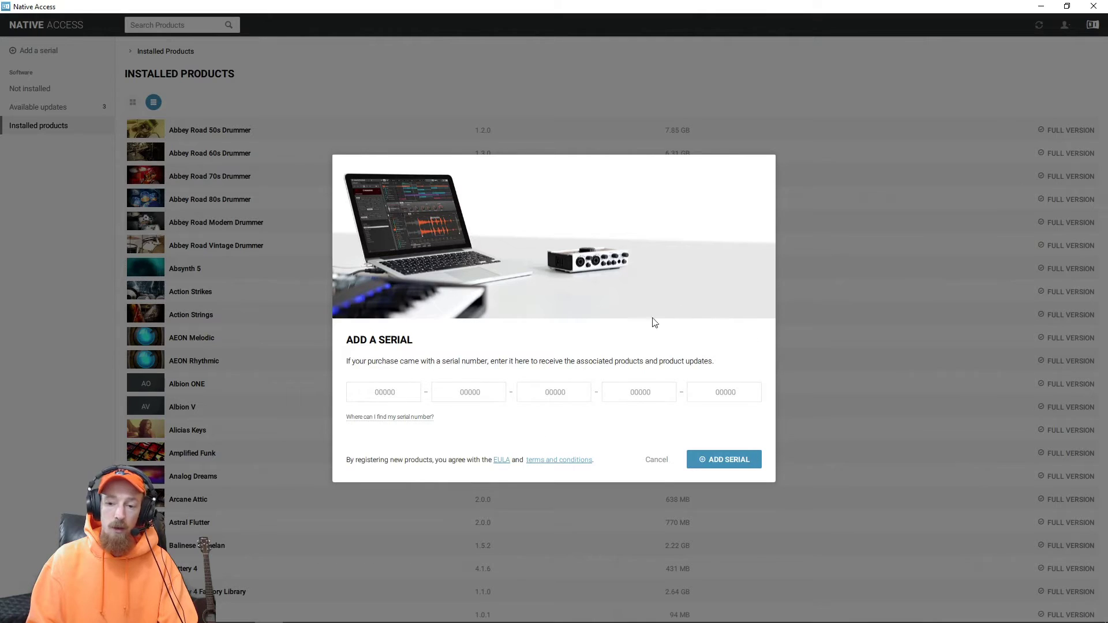
click(665, 458)
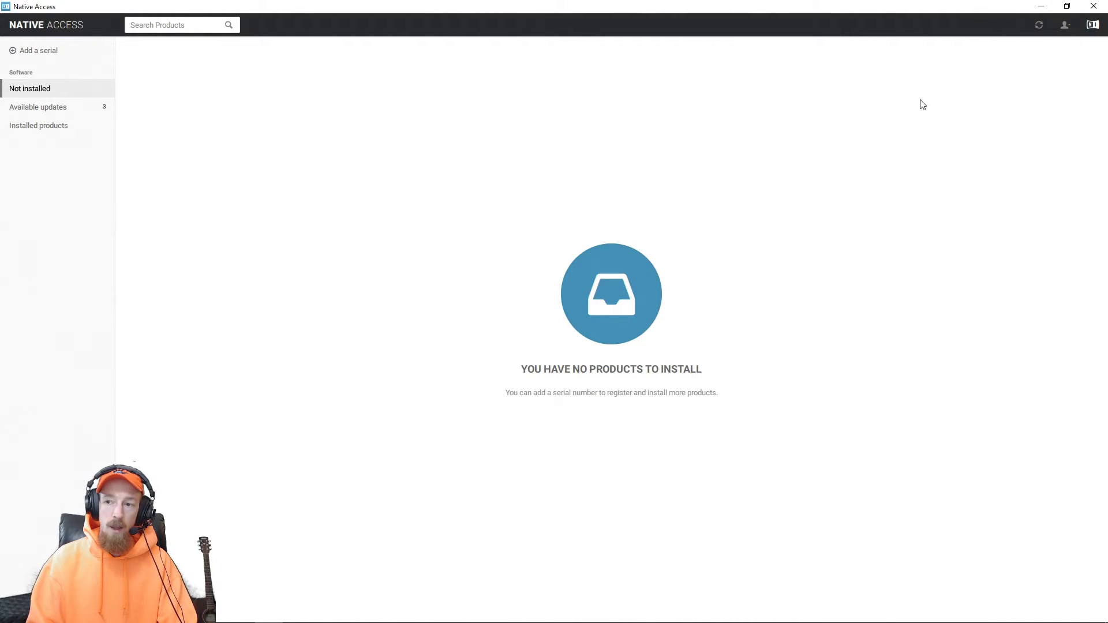
Step: Open Native Access preferences to check the L:/NI Libraries content location and Settings section
click(1065, 25)
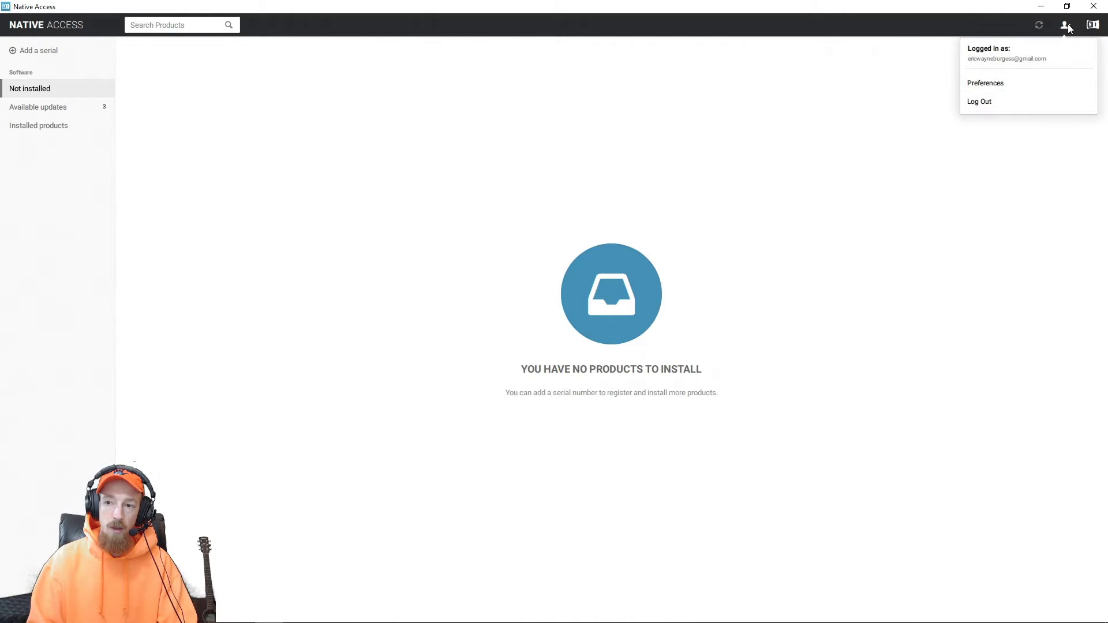
click(993, 88)
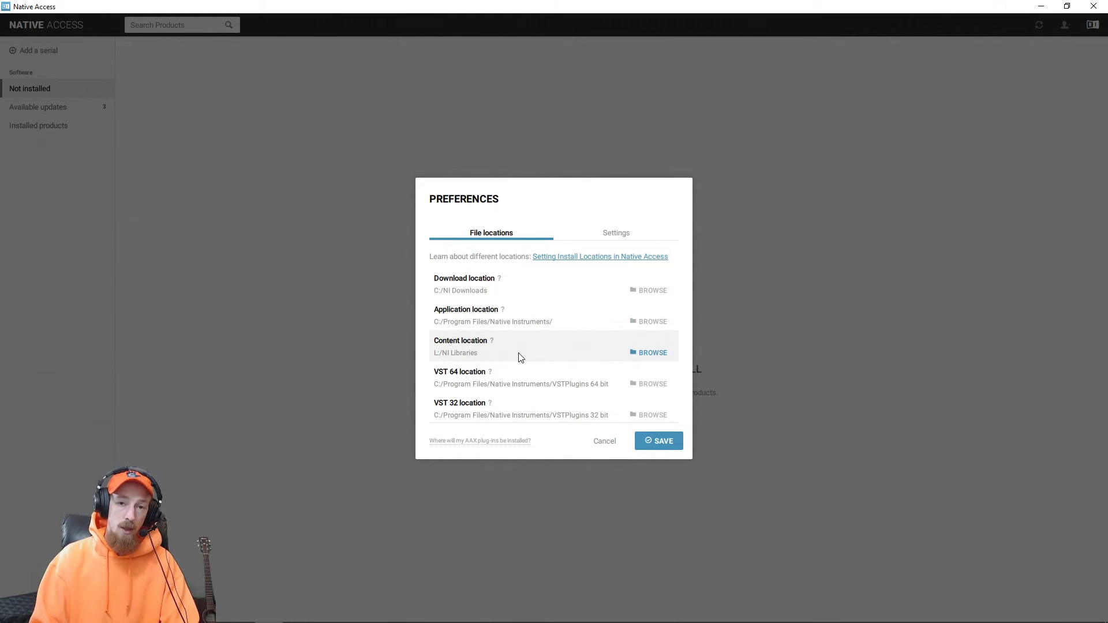
click(632, 236)
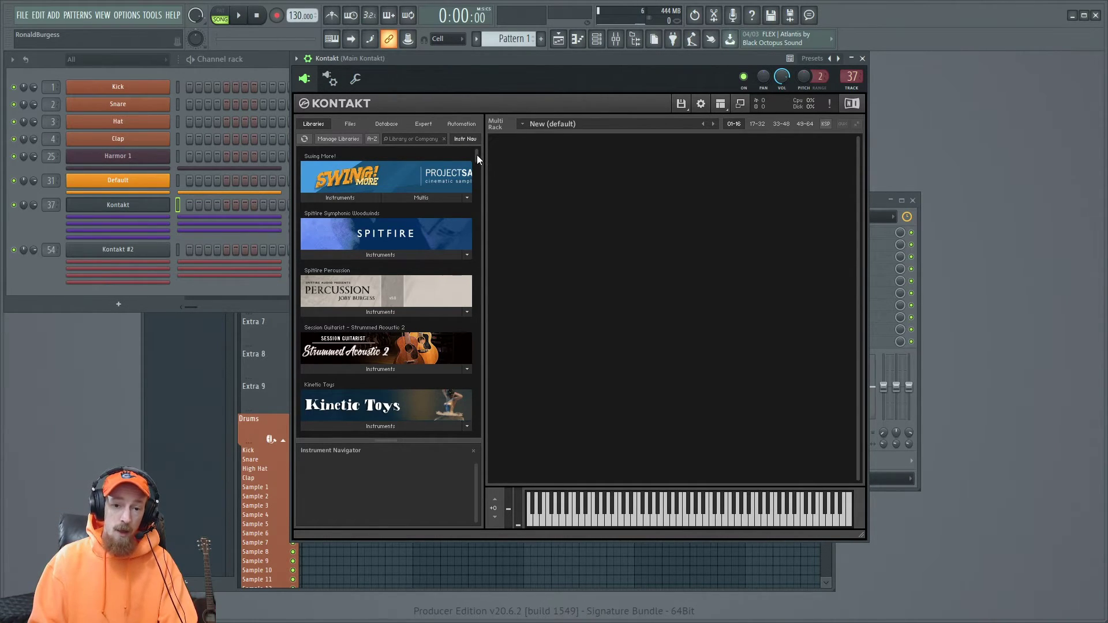
mouse_move(477, 154)
mouse_down()
mouse_move(477, 221)
mouse_move(480, 140)
mouse_up()
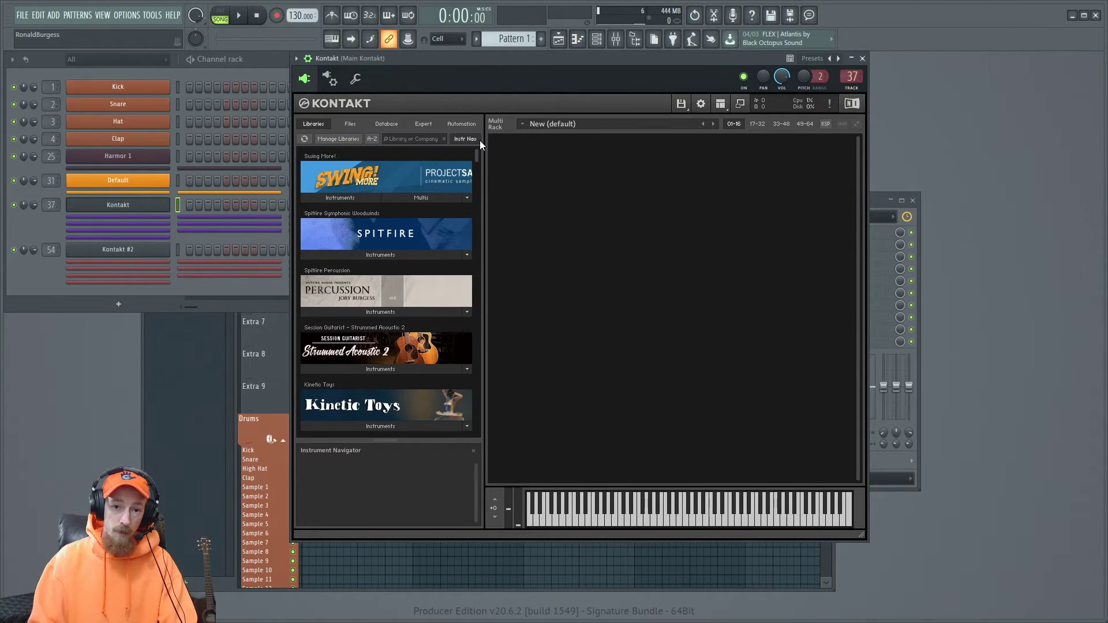
click(341, 139)
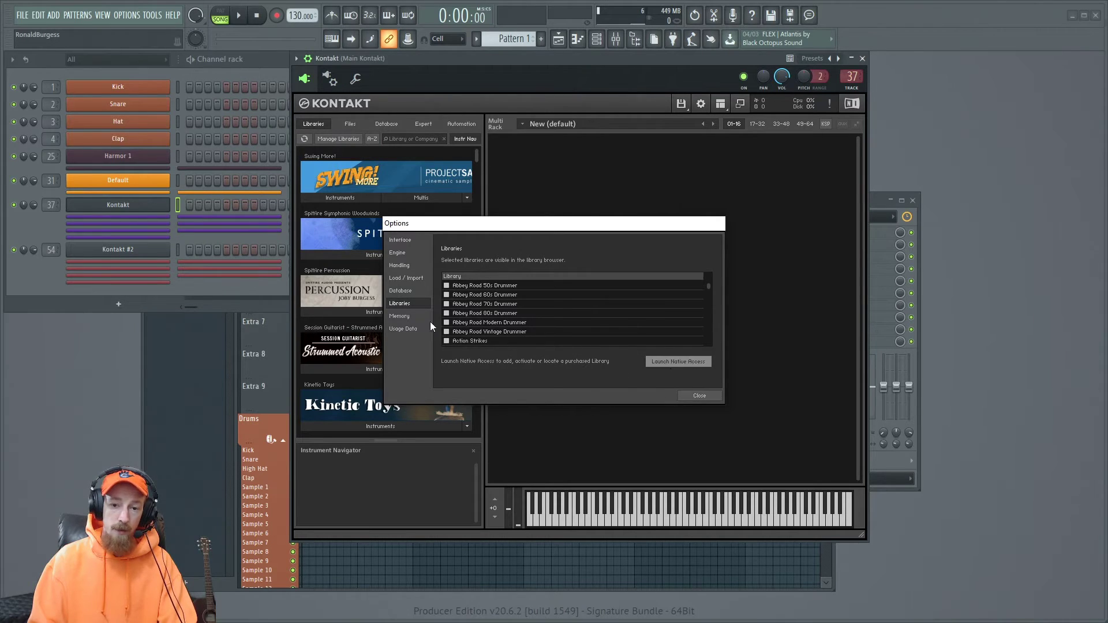
click(413, 291)
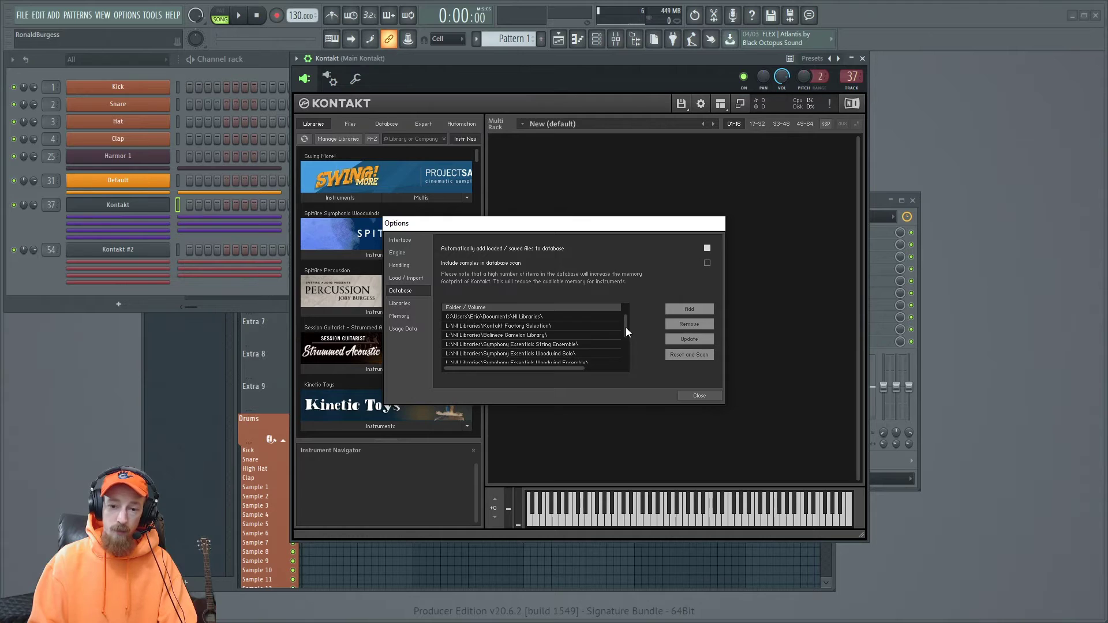
mouse_move(625, 327)
mouse_down()
mouse_move(624, 368)
mouse_move(625, 317)
mouse_up()
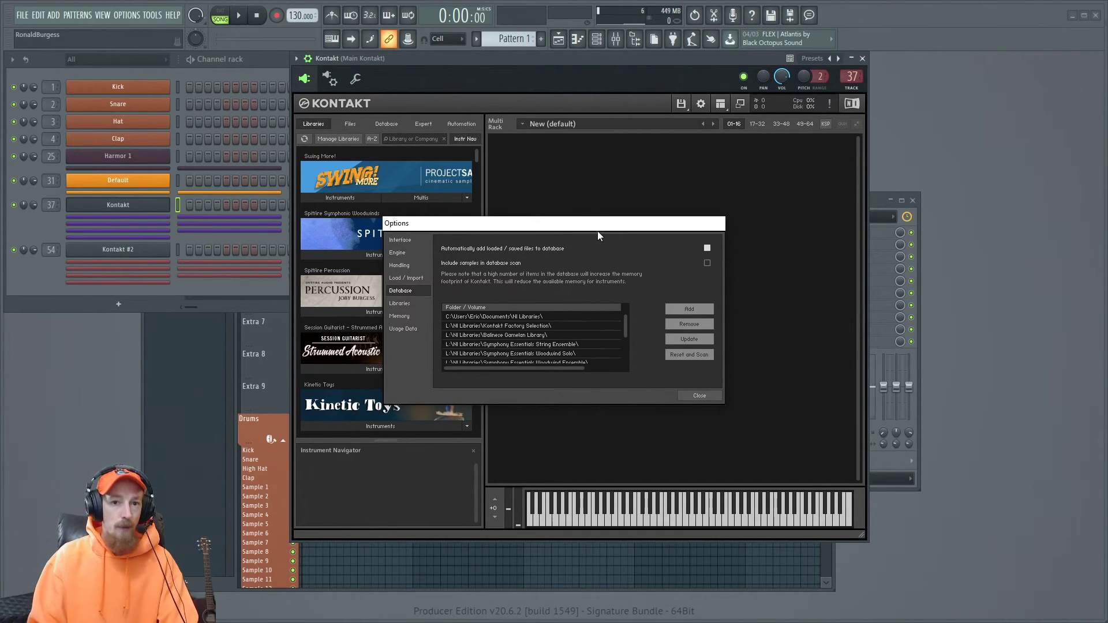
click(699, 396)
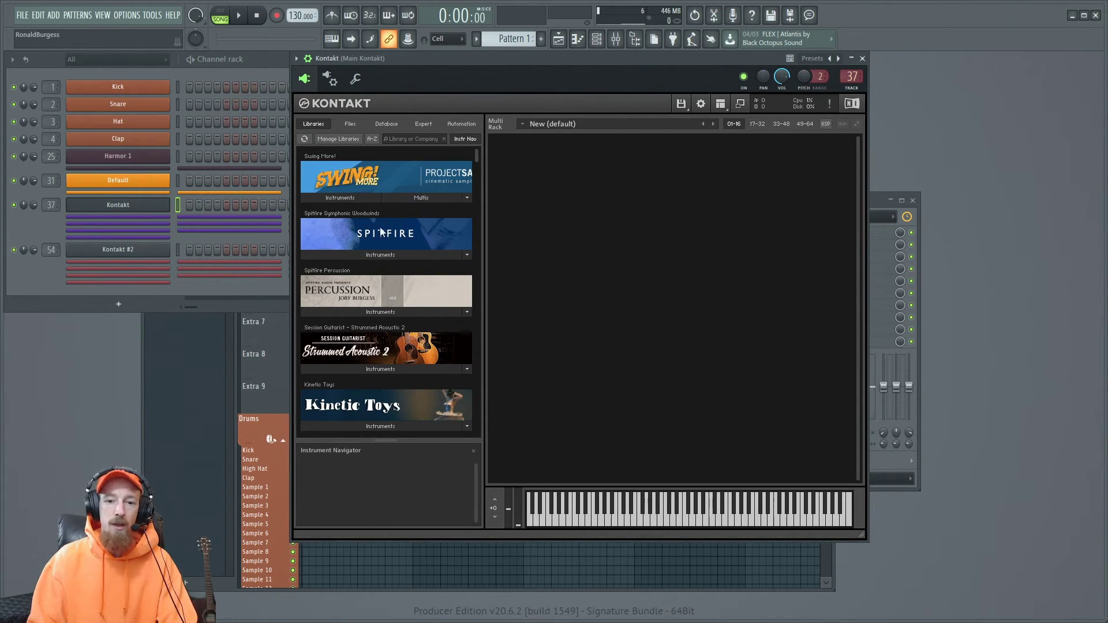
Step: Expand and collapse the Swing More instruments list twice
click(340, 198)
click(340, 198)
click(340, 198)
click(340, 198)
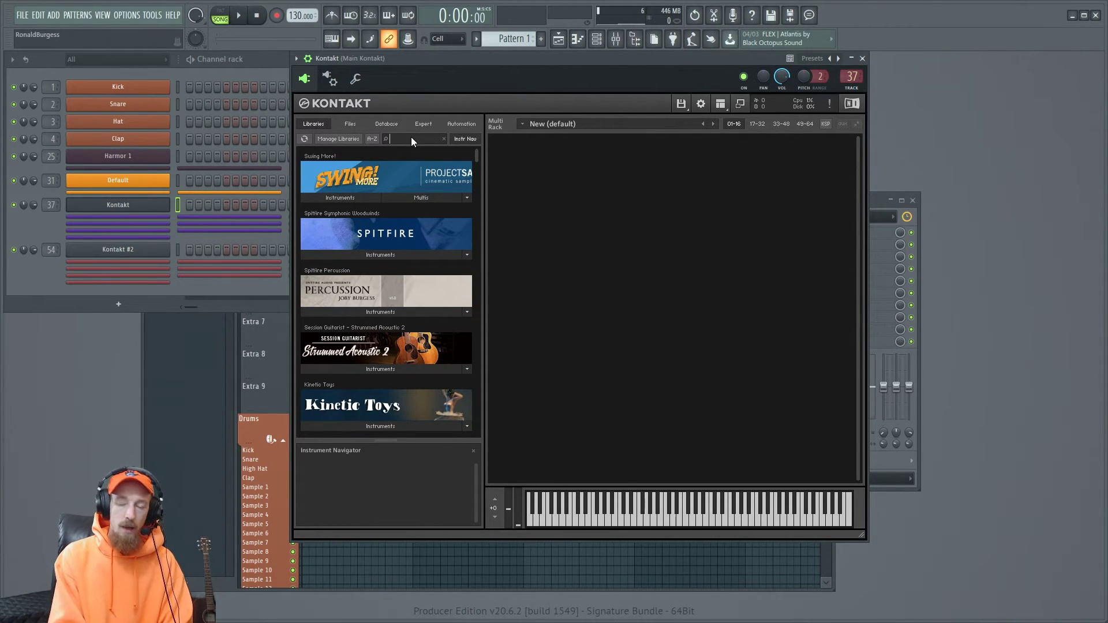
Step: Search libraries for 'bras' and load Spitfire Symphonic Brass's c - Horns a6 patch
text(bras)
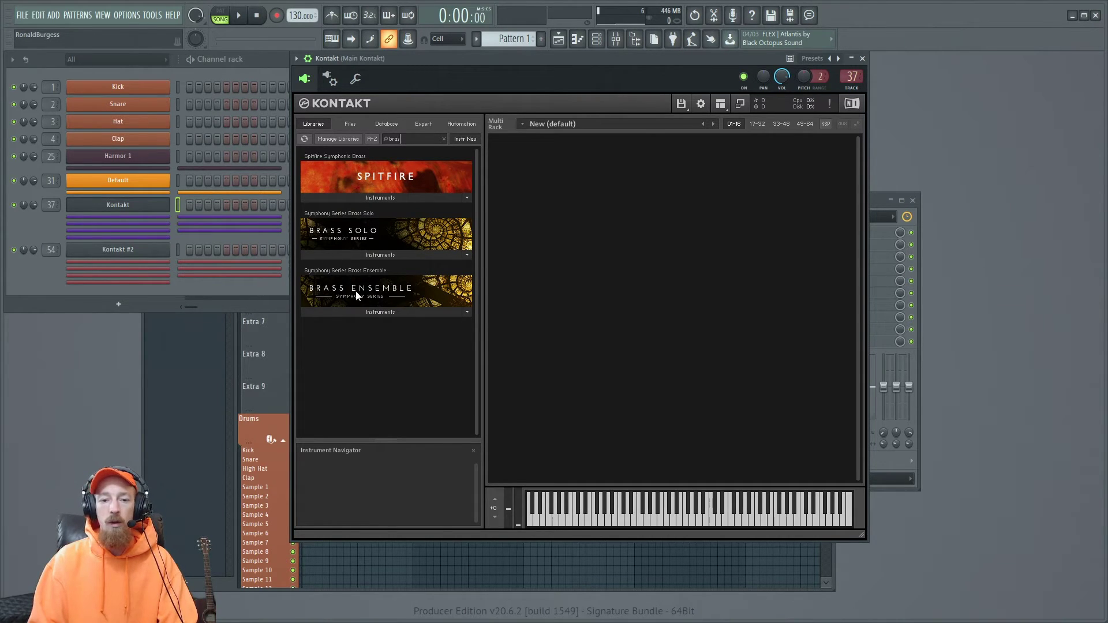
click(371, 200)
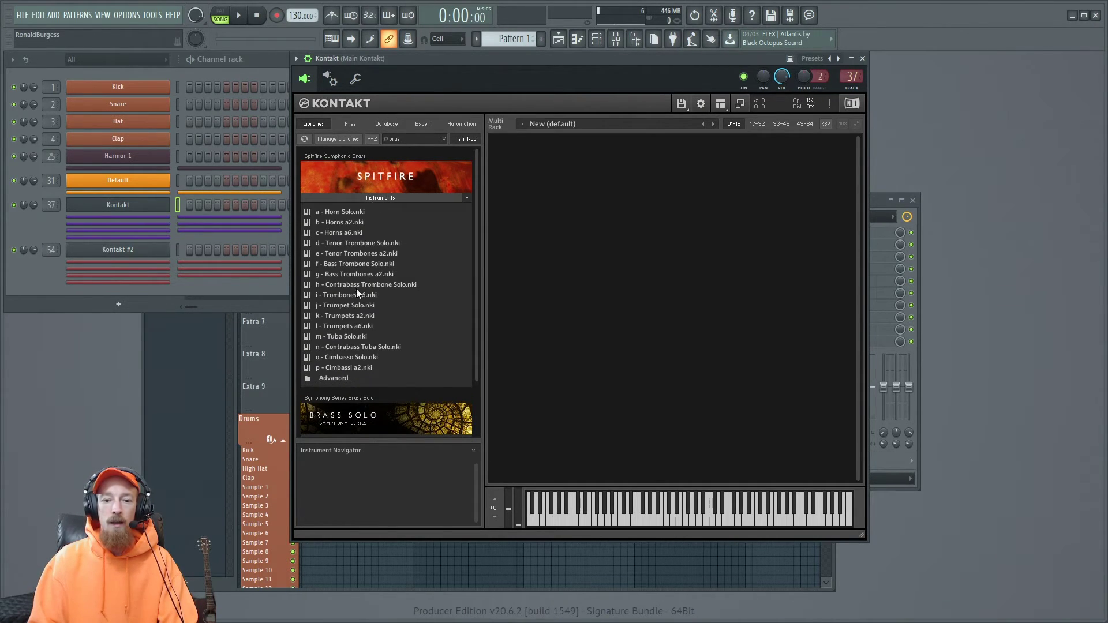
right_click(608, 331)
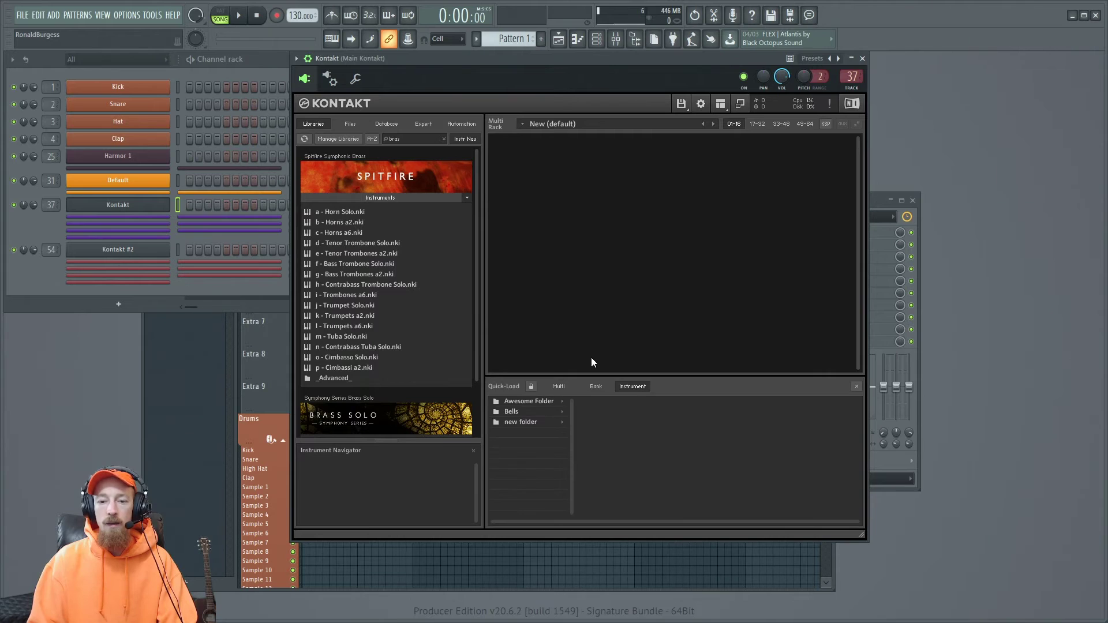
click(525, 424)
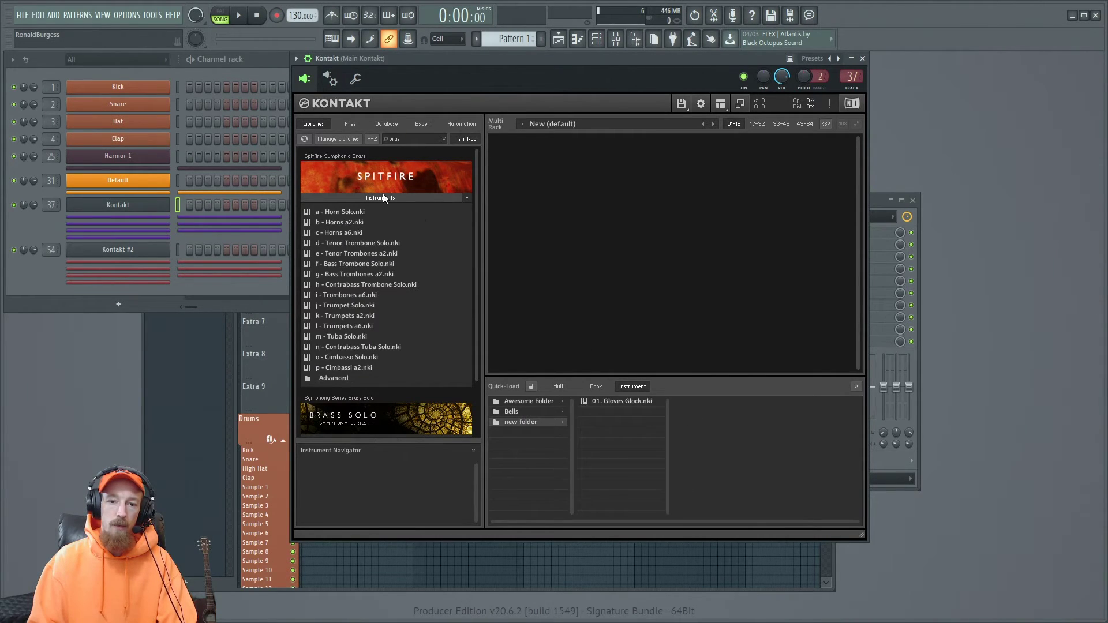
double_click(348, 232)
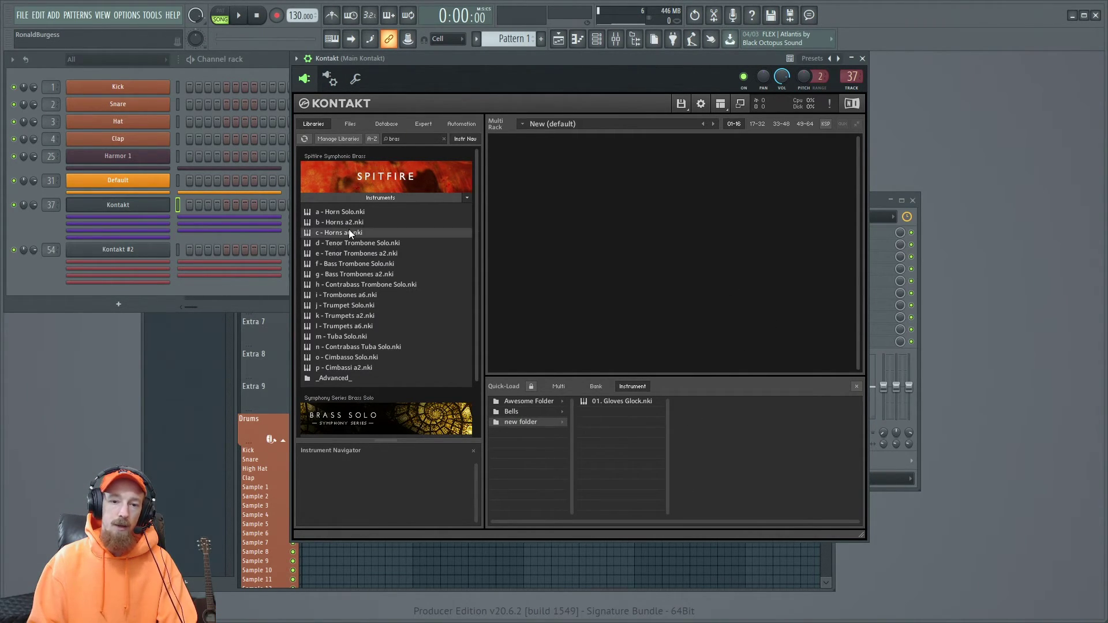
Step: Collapse the Spitfire brass list, hide Quick-Load, and clear the library search
click(382, 197)
click(643, 349)
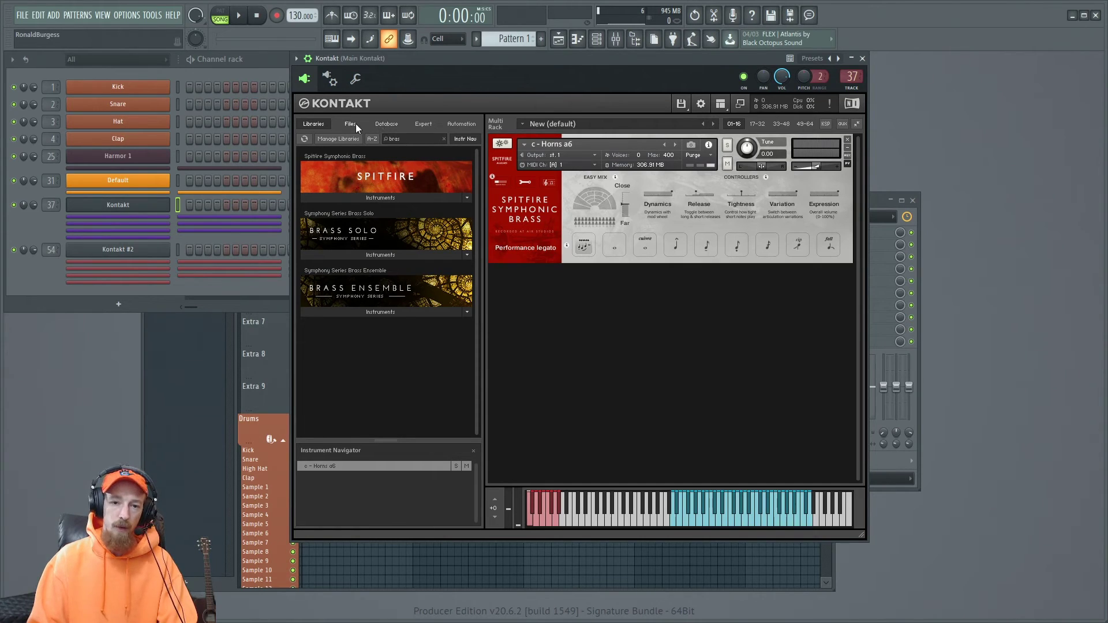
click(444, 139)
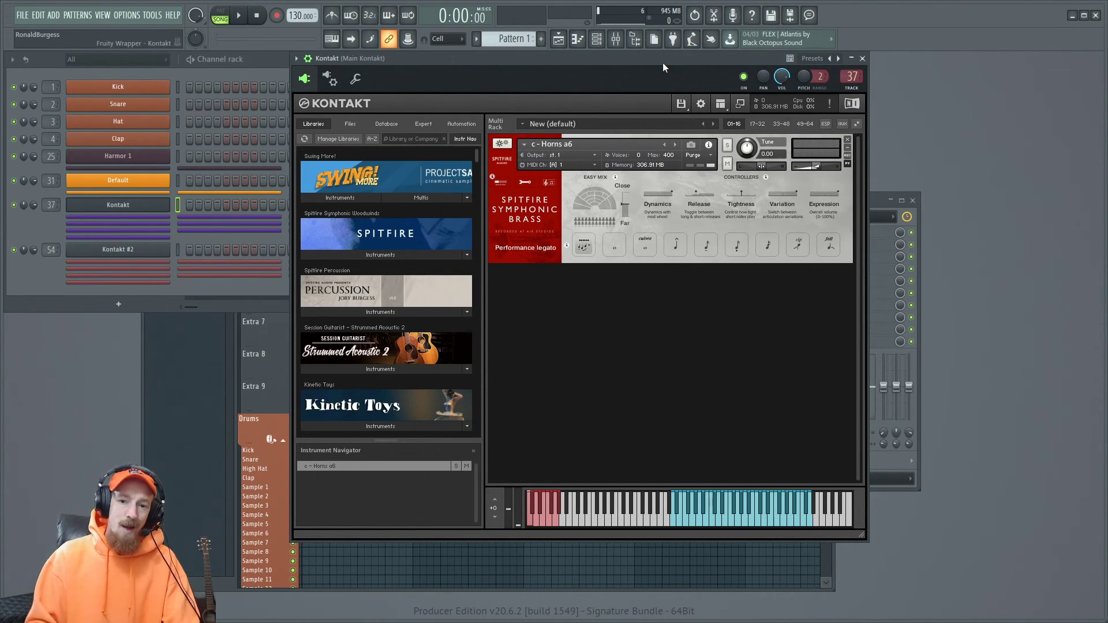